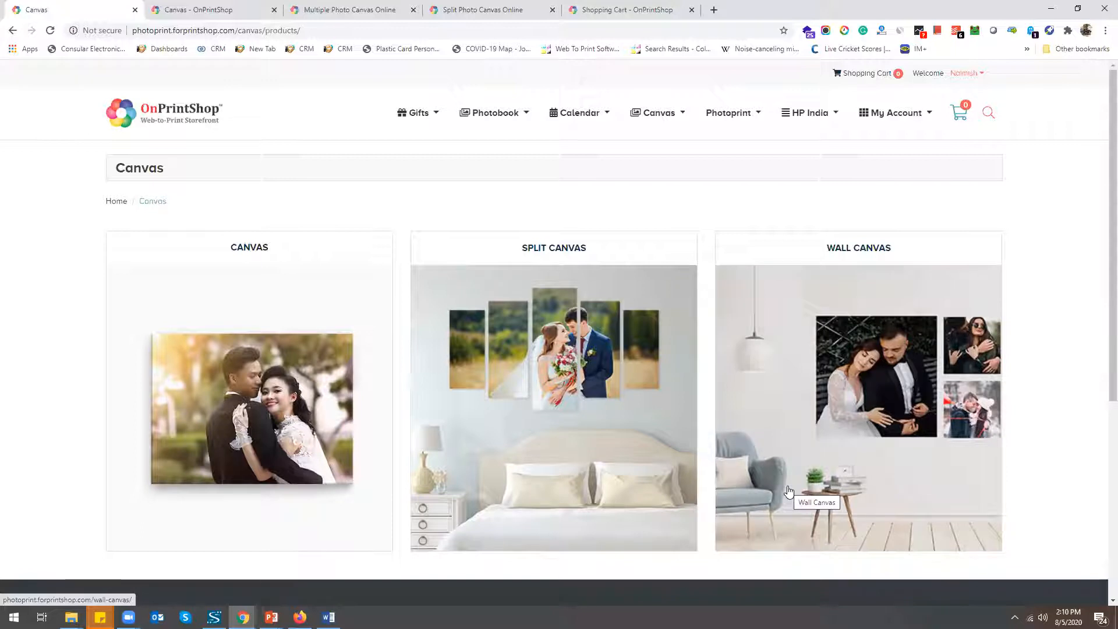
- Open the Canvas product page and review the available print sizes and the image gallery's sources
left_click(206, 10)
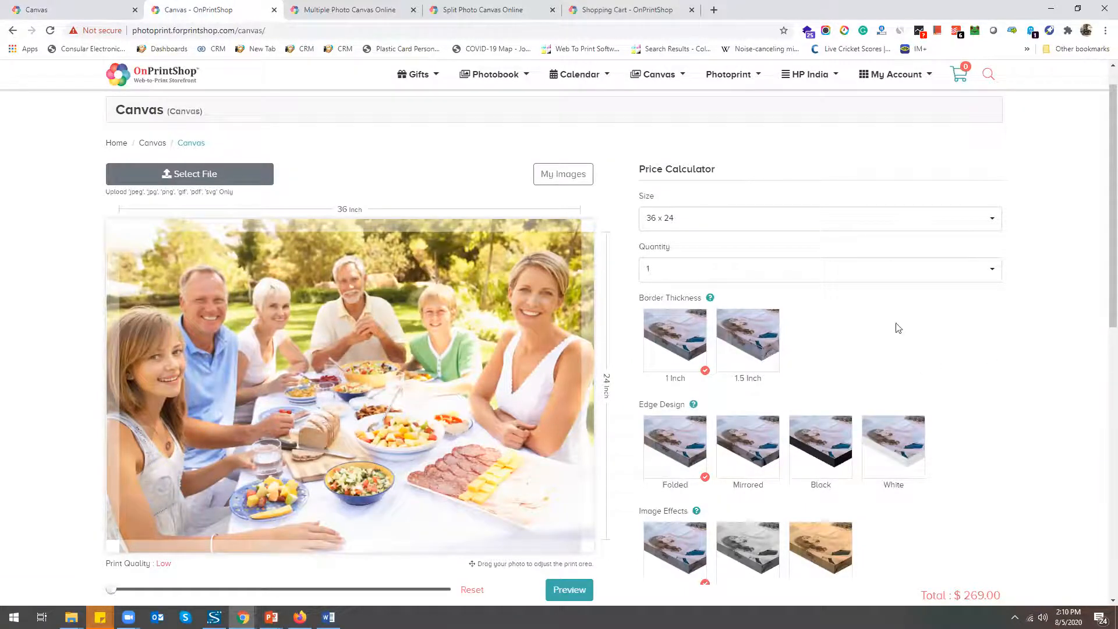
left_click(842, 220)
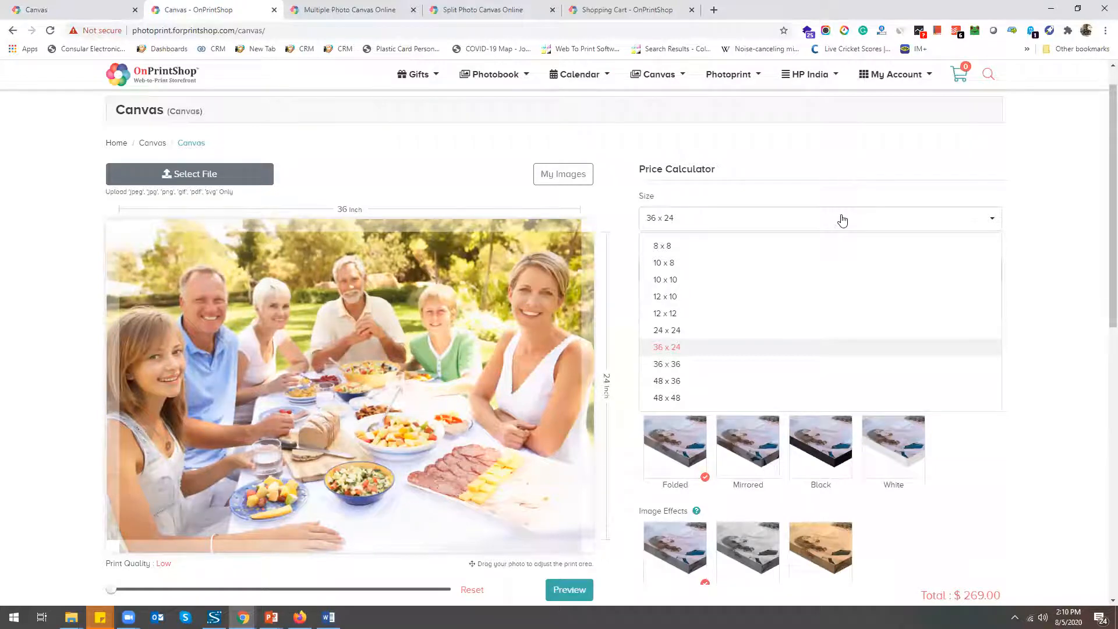
left_click(1036, 248)
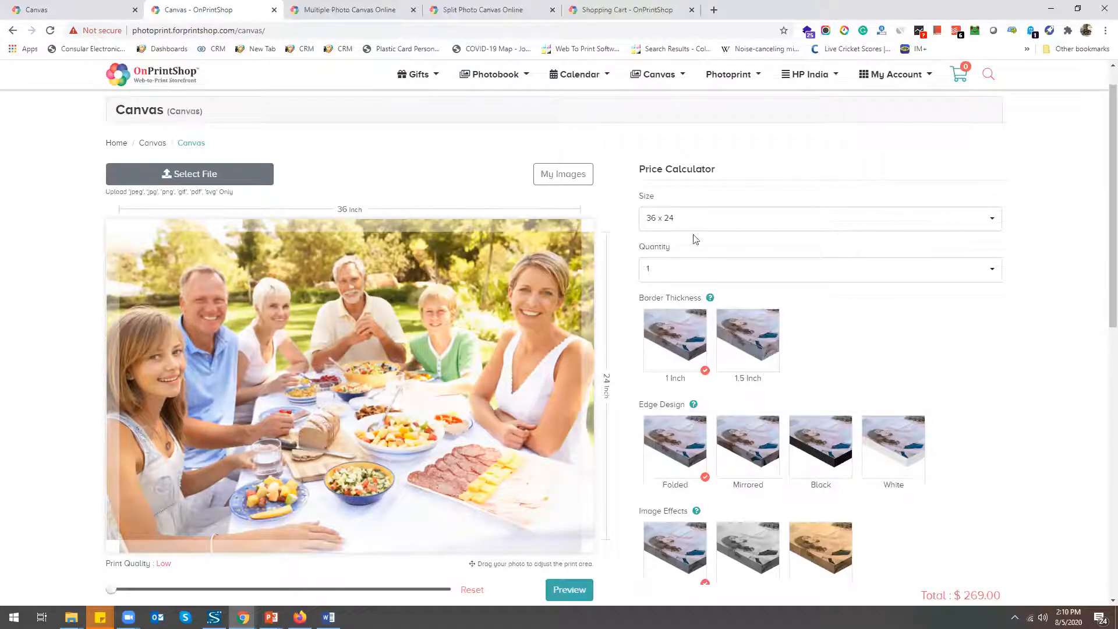
left_click(562, 176)
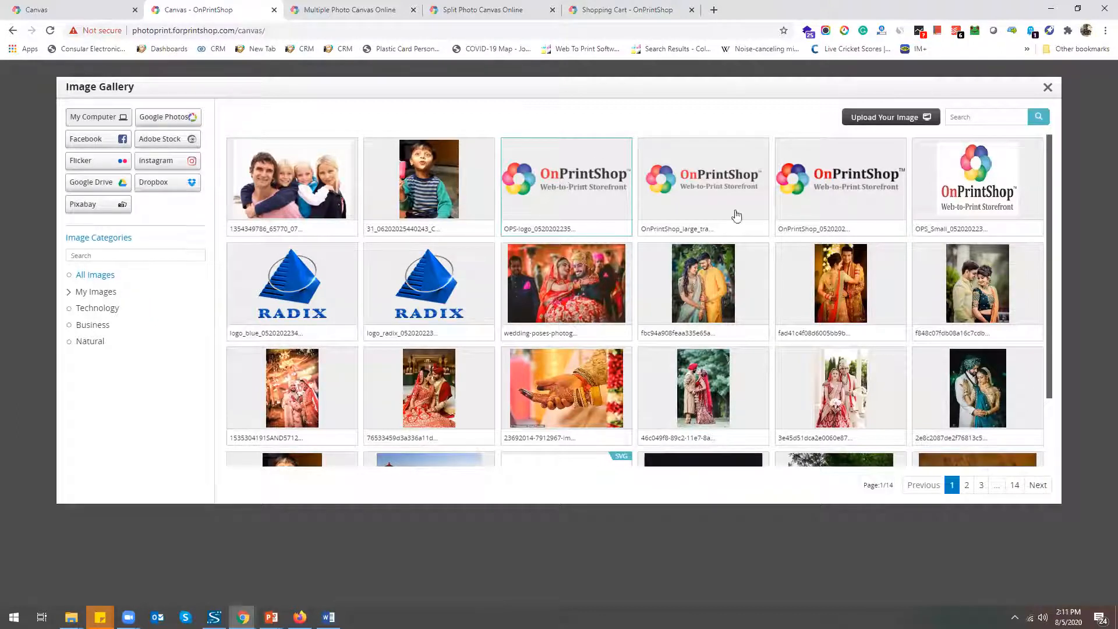
left_click(1048, 87)
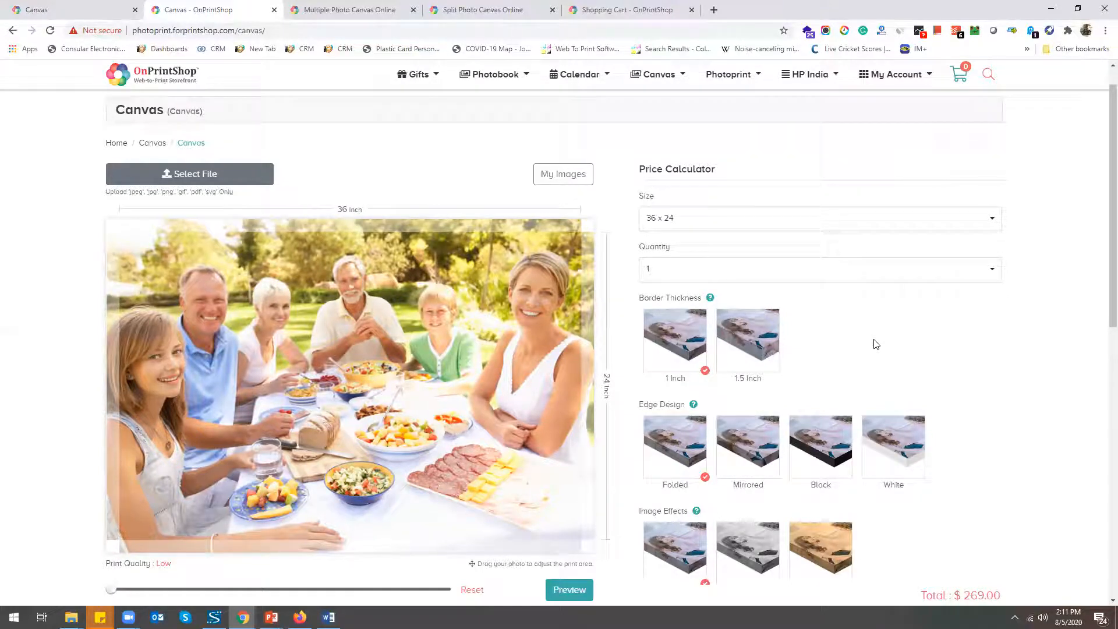
- Set the canvas border thickness to 1.5 Inch and the edge design to Mirrored
scroll(873, 344, "down", 1)
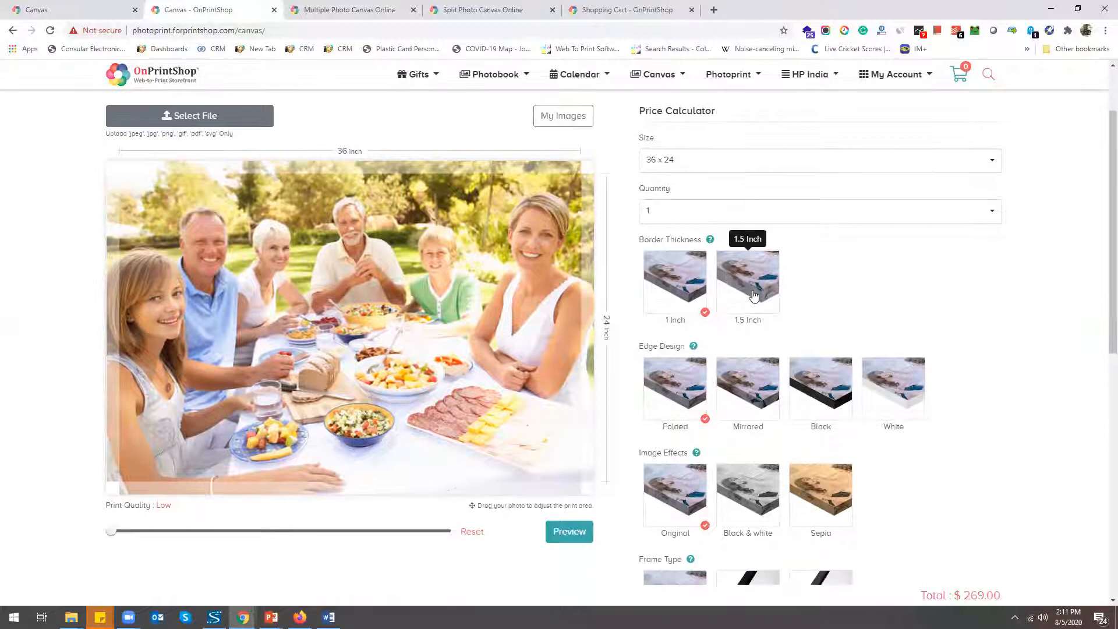
left_click(754, 296)
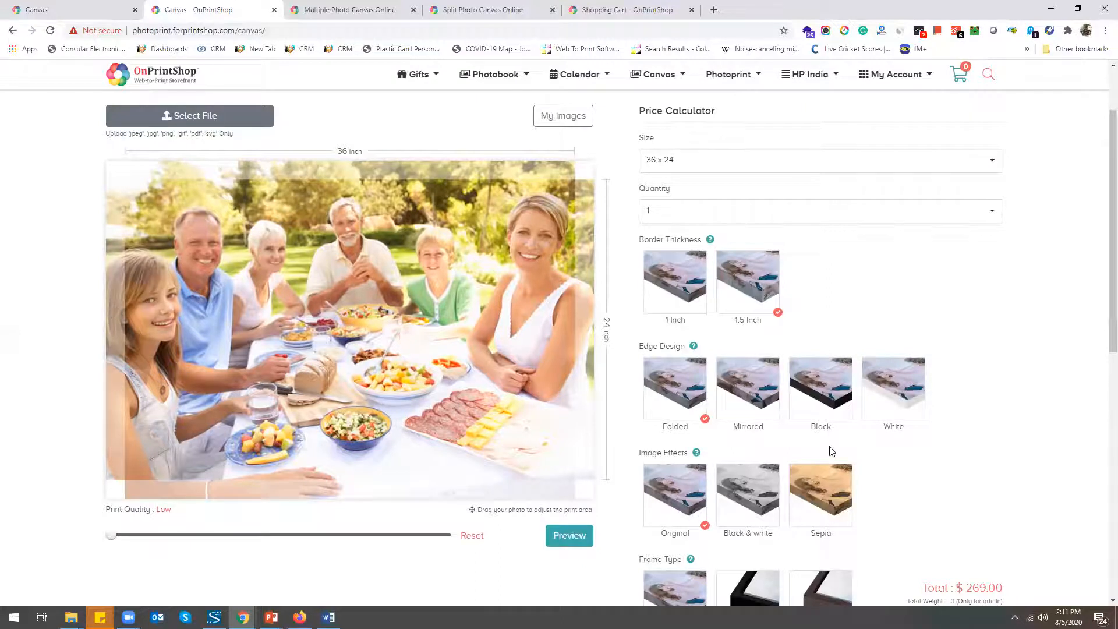
scroll(704, 361, "down", 1)
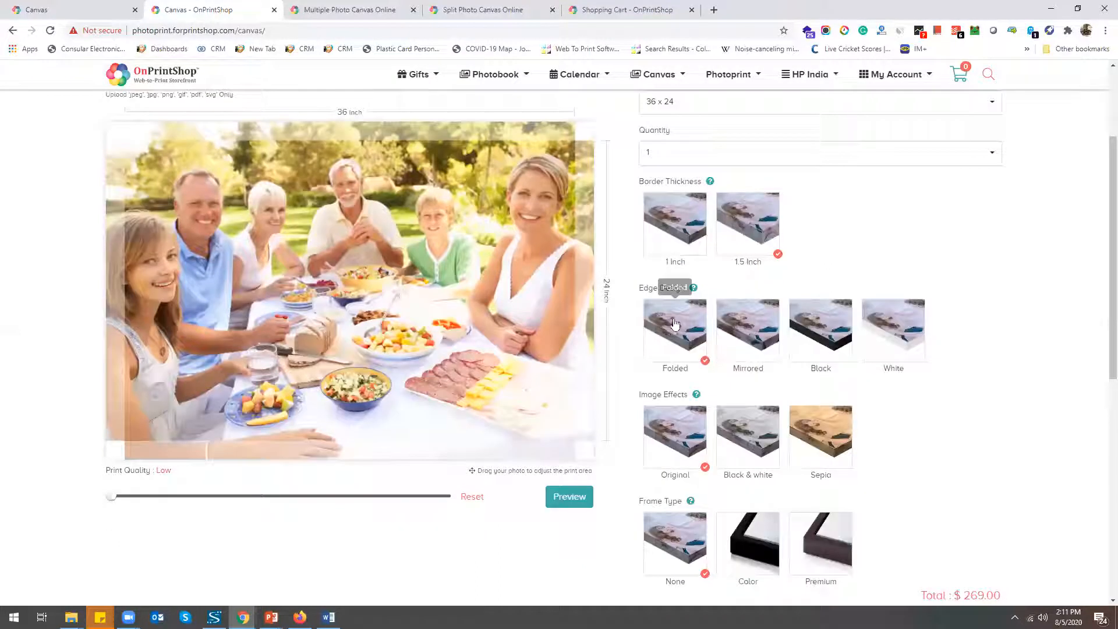
left_click(758, 342)
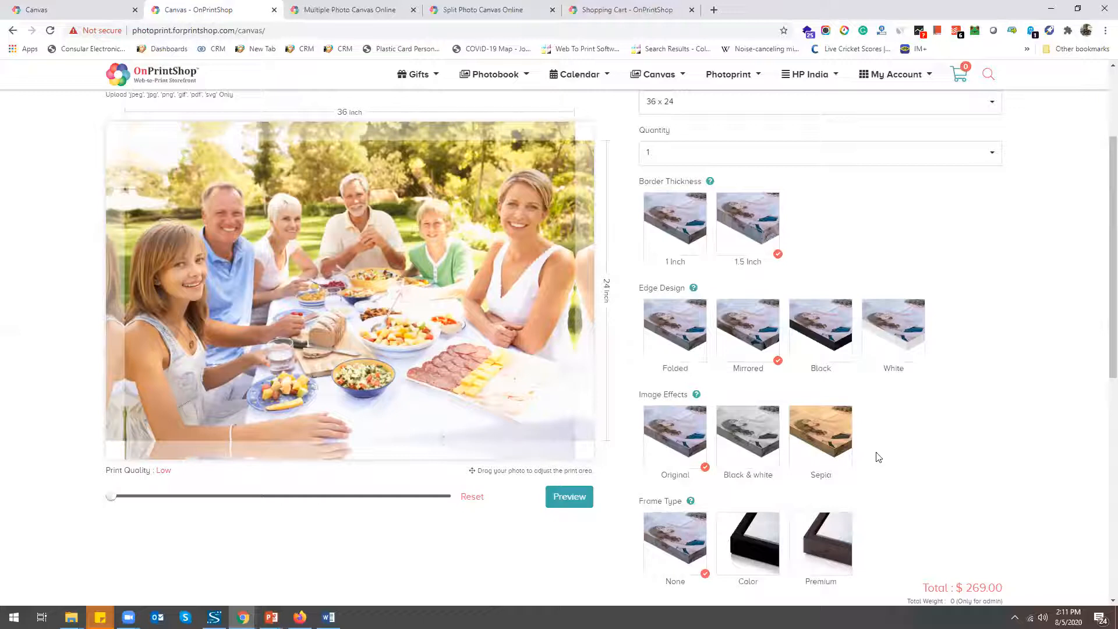
- Try the Color frame type and the Light frame, and settle on the Premium frame type with the Dark frame
scroll(877, 458, "down", 1)
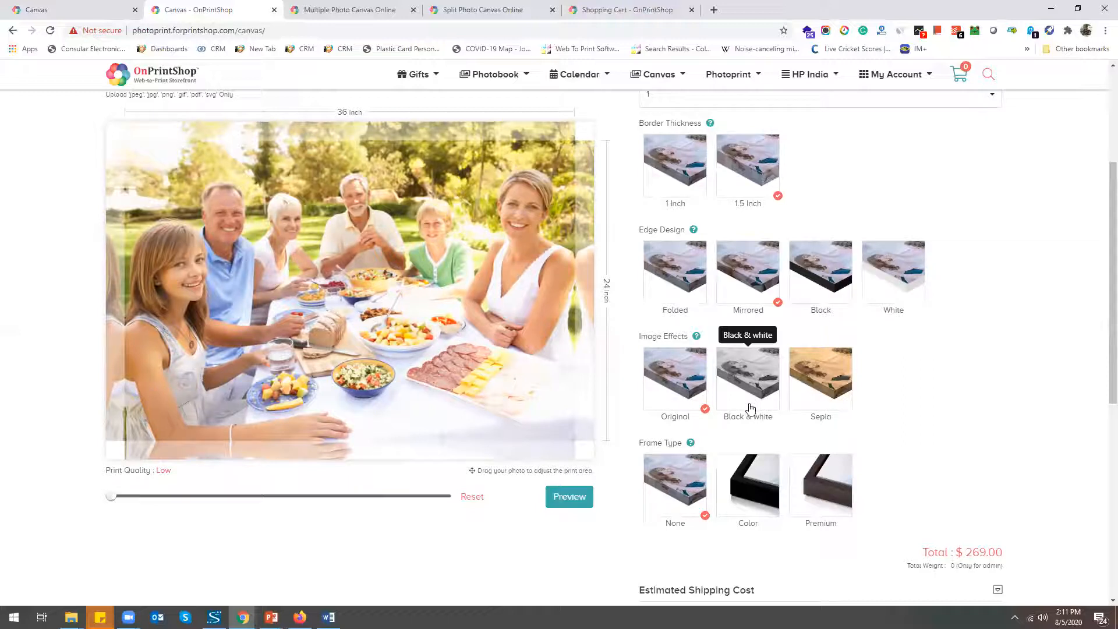
left_click(755, 486)
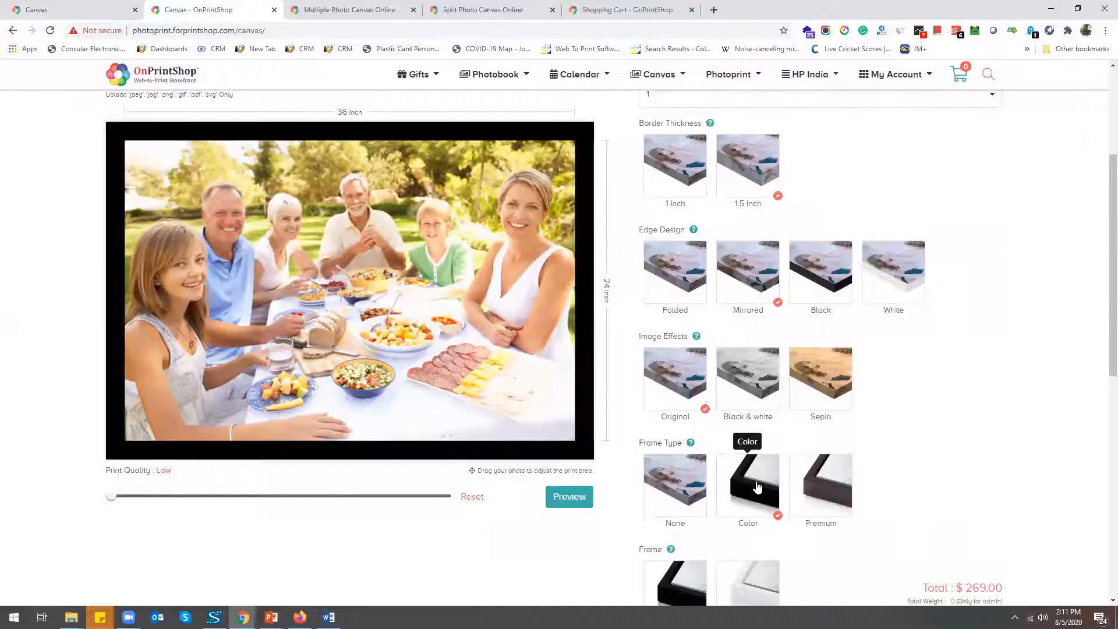
scroll(757, 487, "down", 1)
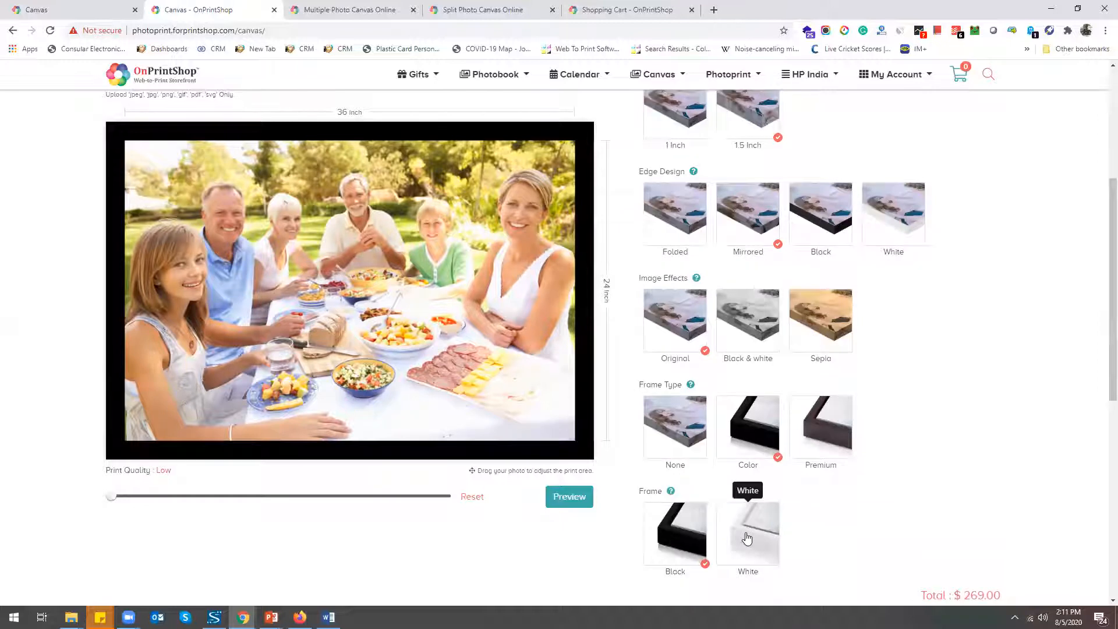
left_click(831, 431)
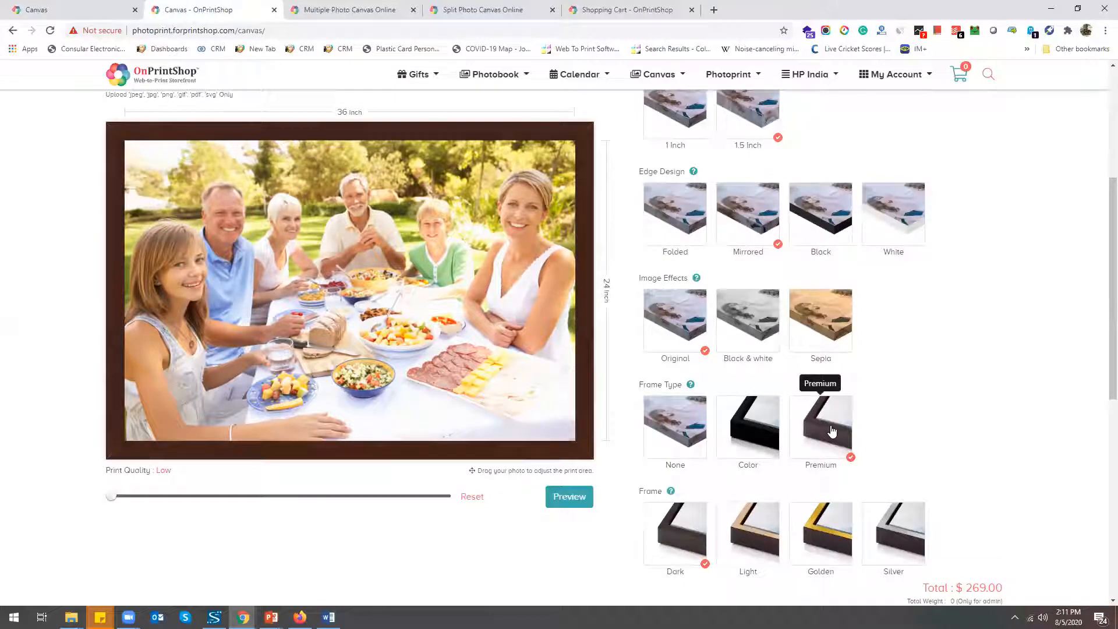
left_click(751, 527)
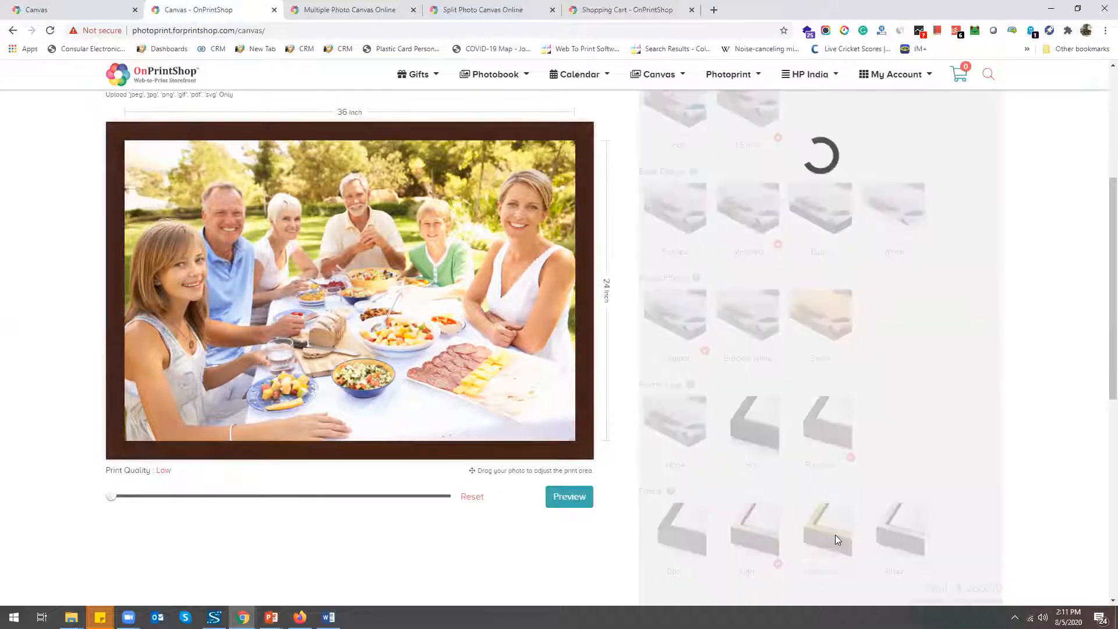
left_click(676, 545)
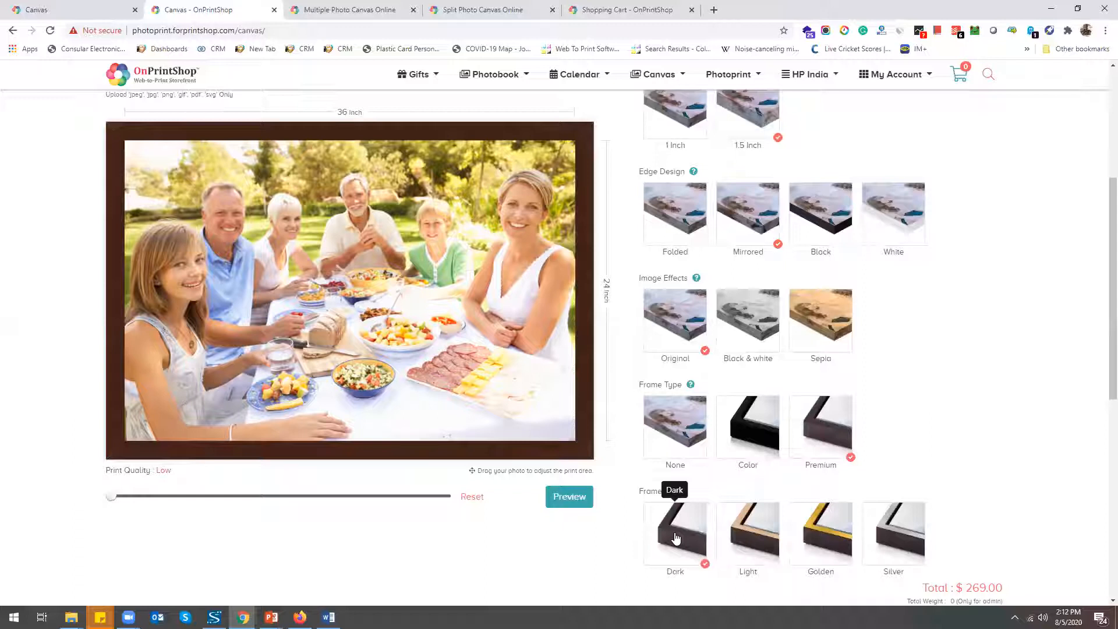
- Preview the framed canvas in several room scenes, including the bedroom, sofa and brick-wall settings
left_click(567, 499)
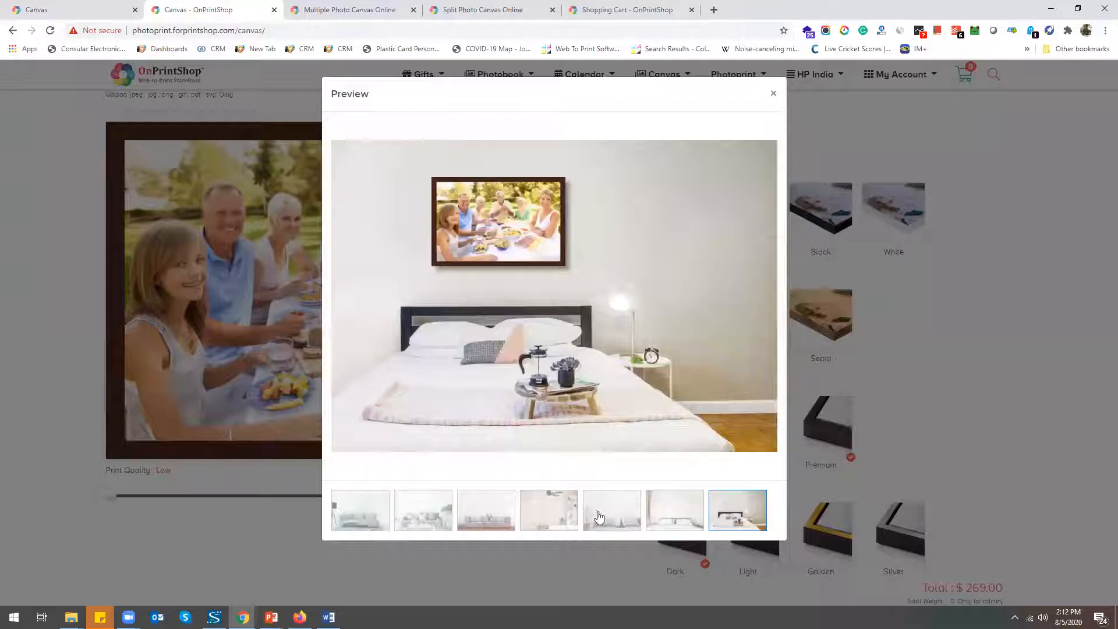
left_click(630, 520)
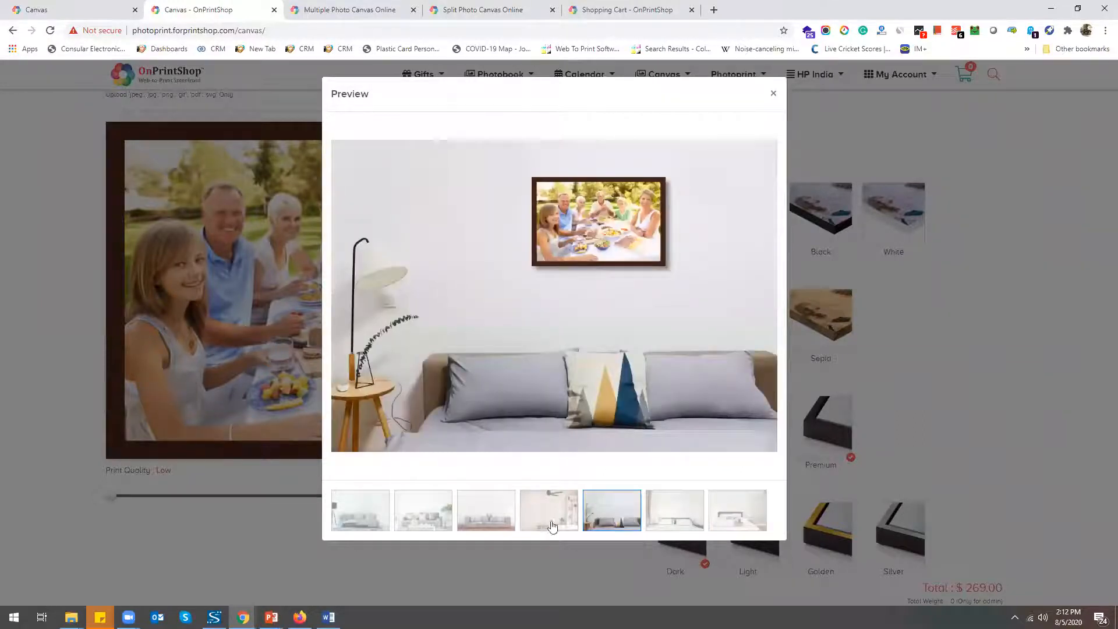
left_click(552, 525)
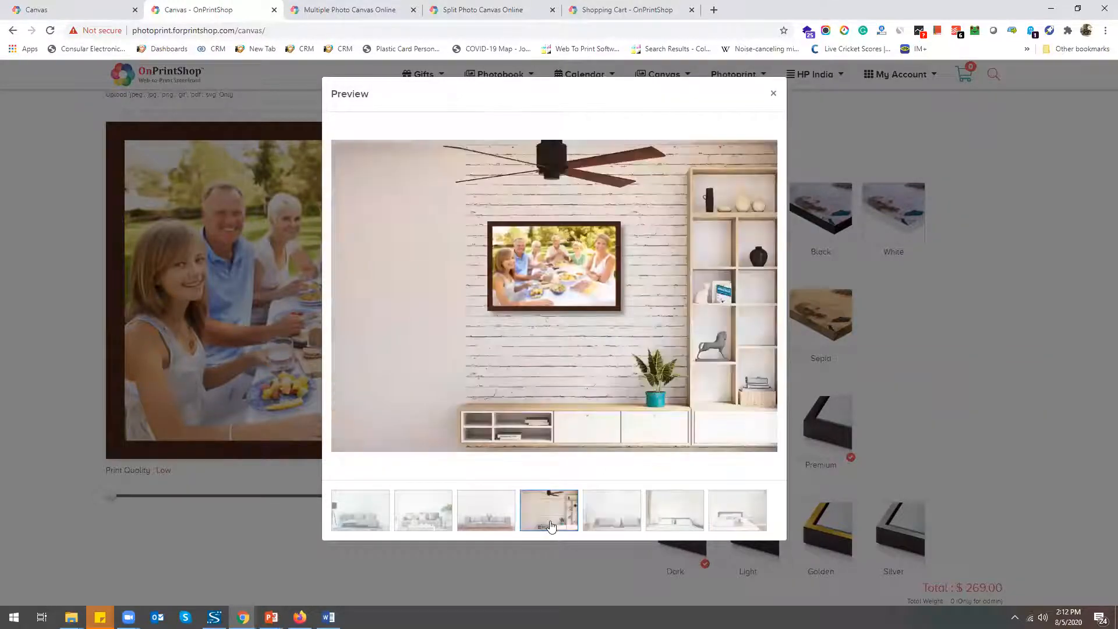
left_click(488, 526)
left_click(425, 521)
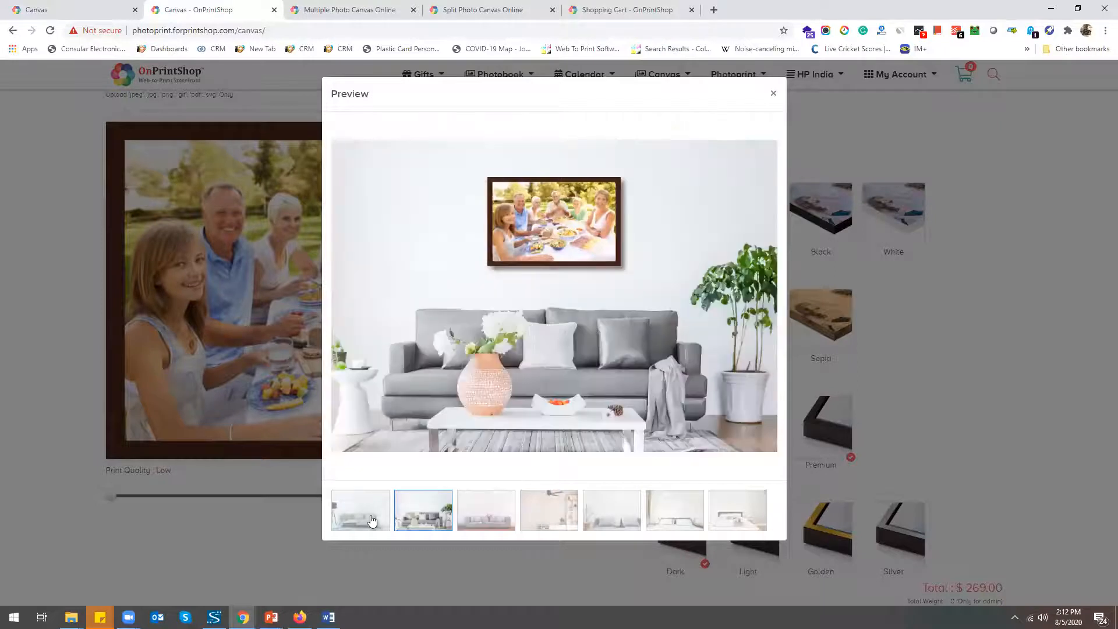
left_click(371, 519)
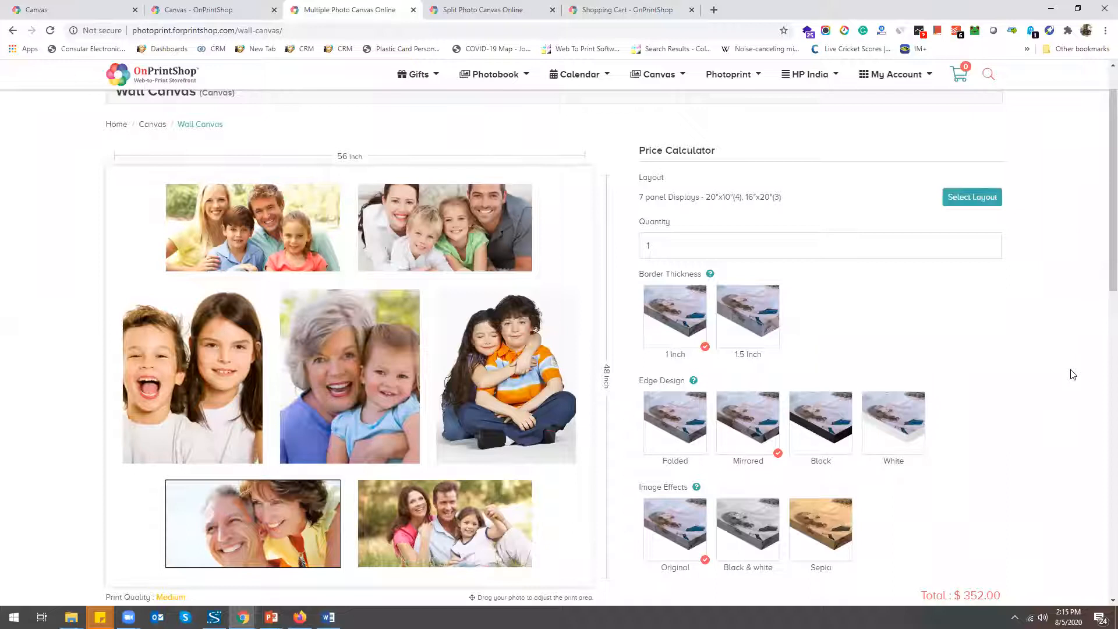
- Change the Wall Canvas layout to 5 Panel Displays - 12"X12"(4), 26"X26"(1)
left_click(969, 200)
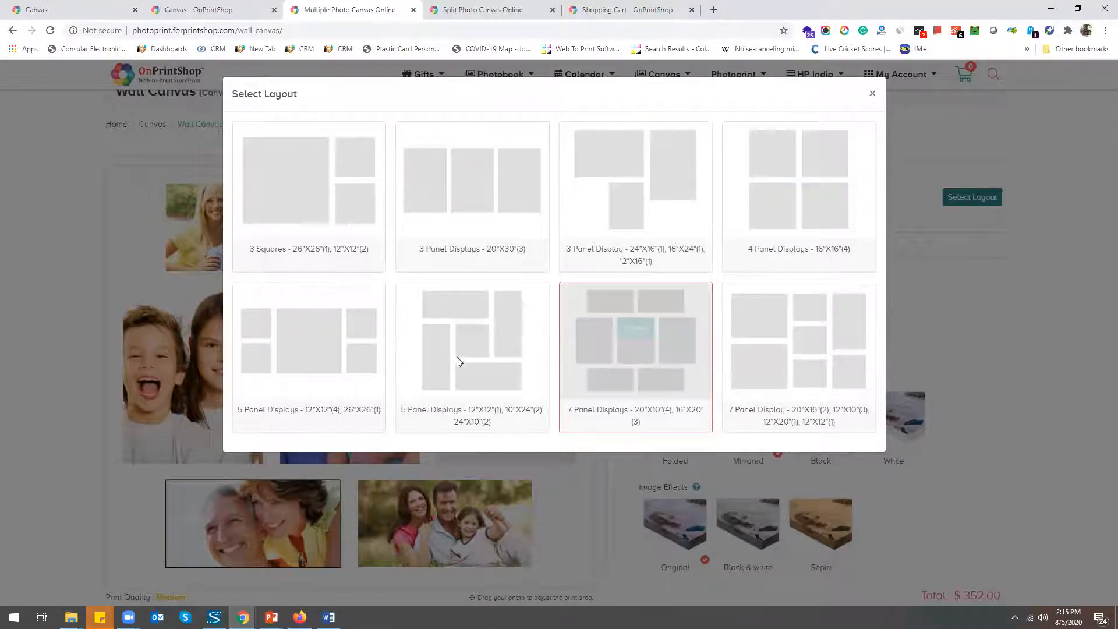
mouse_move(476, 344)
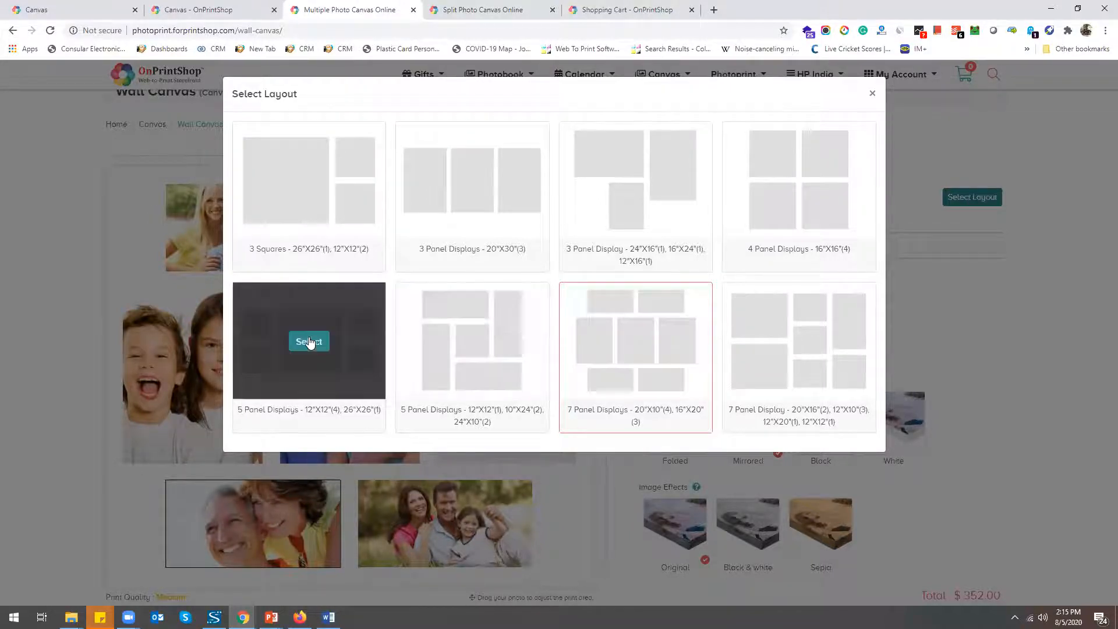
left_click(308, 341)
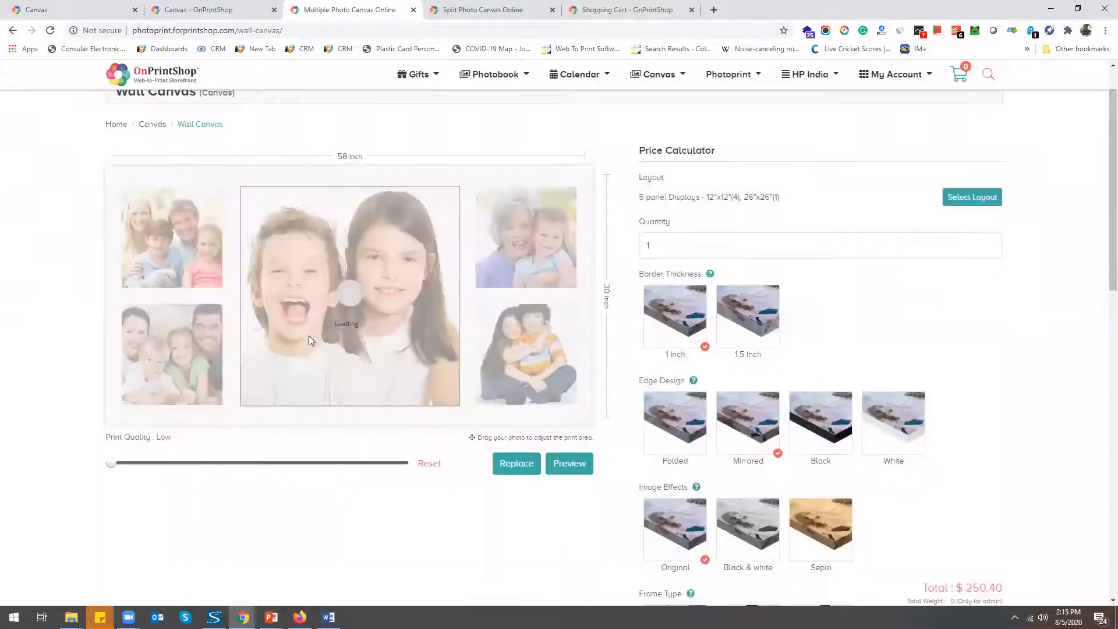
- Check the replace option for the large central photo and preview the five-panel wall canvas in a room scene
left_click(523, 469)
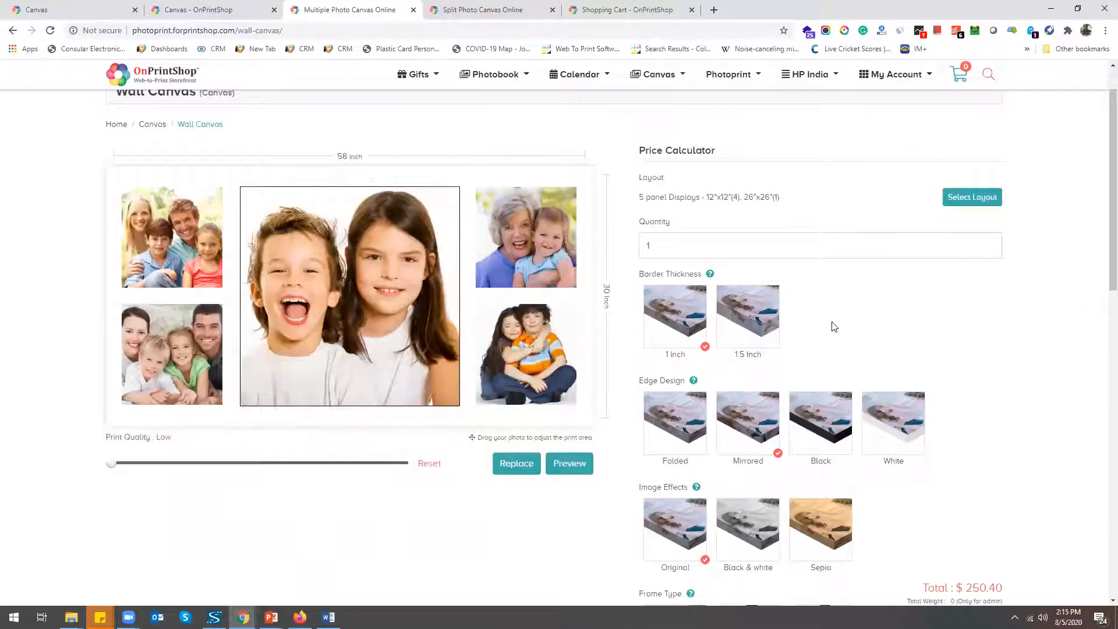
scroll(818, 379, "down", 1)
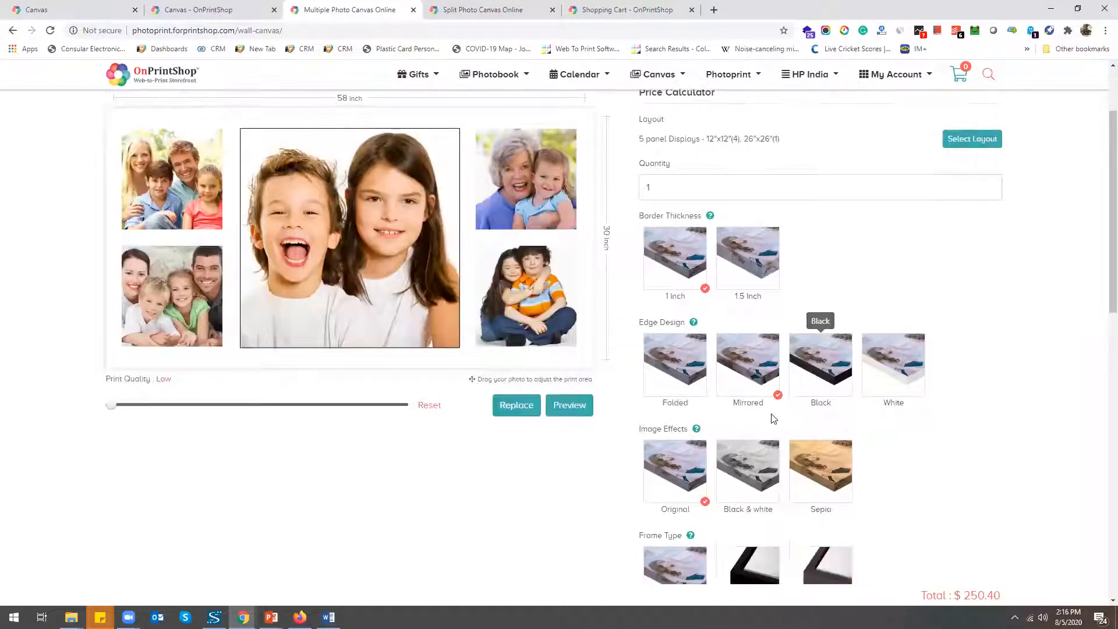
left_click(571, 412)
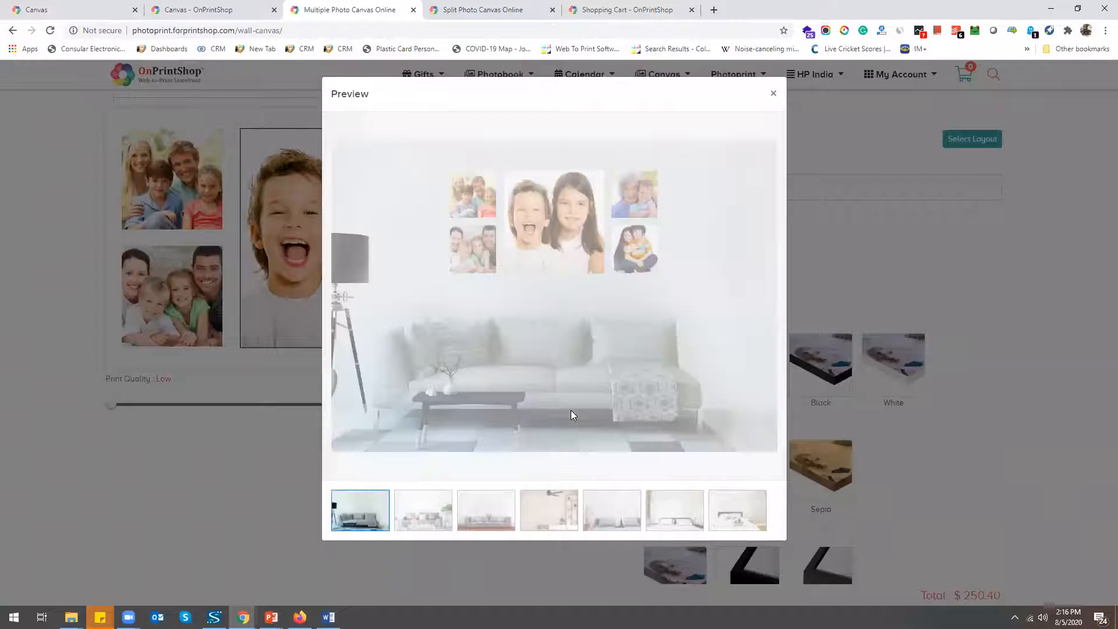
left_click(773, 96)
- On the Split Canvas product page, change the layout to 5 Panel Displays - 12"X12"(4), 26"X26"(1)
left_click(497, 7)
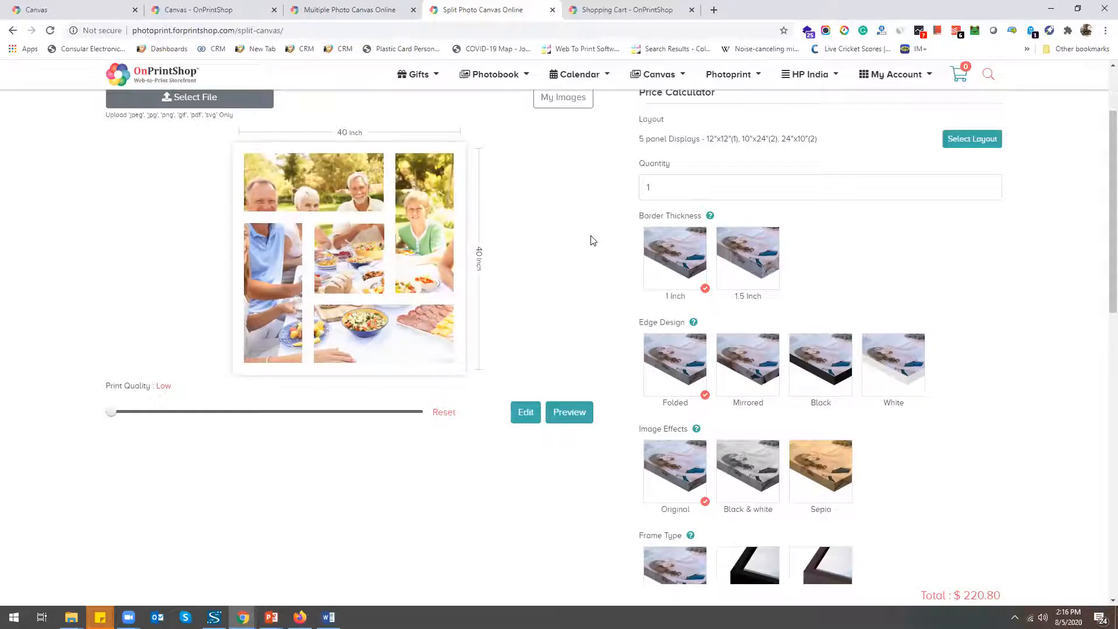
left_click(966, 141)
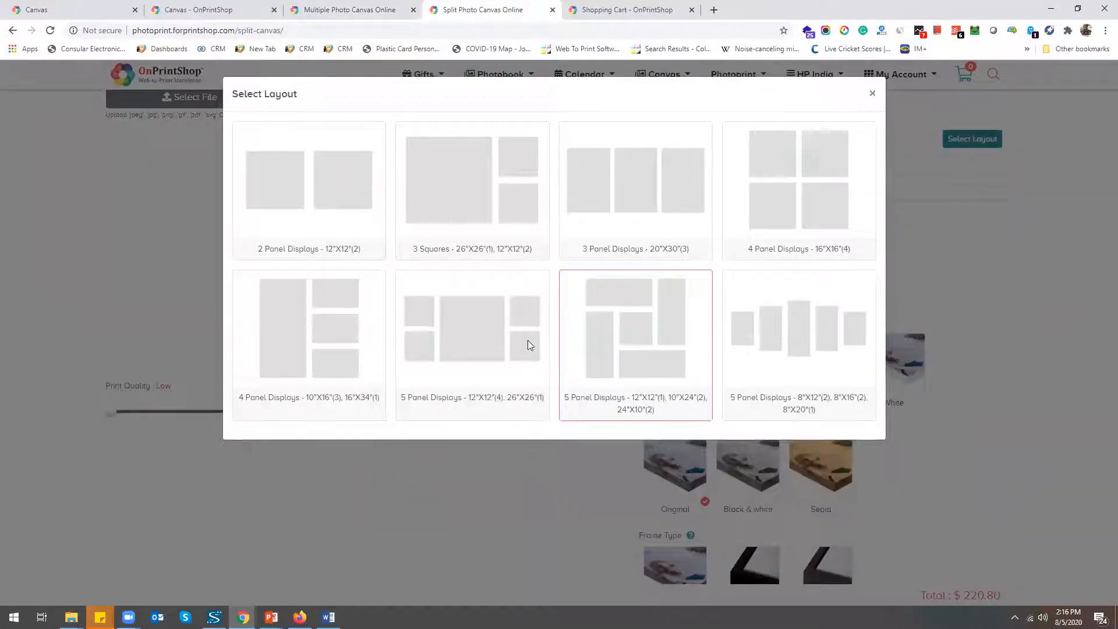
left_click(470, 326)
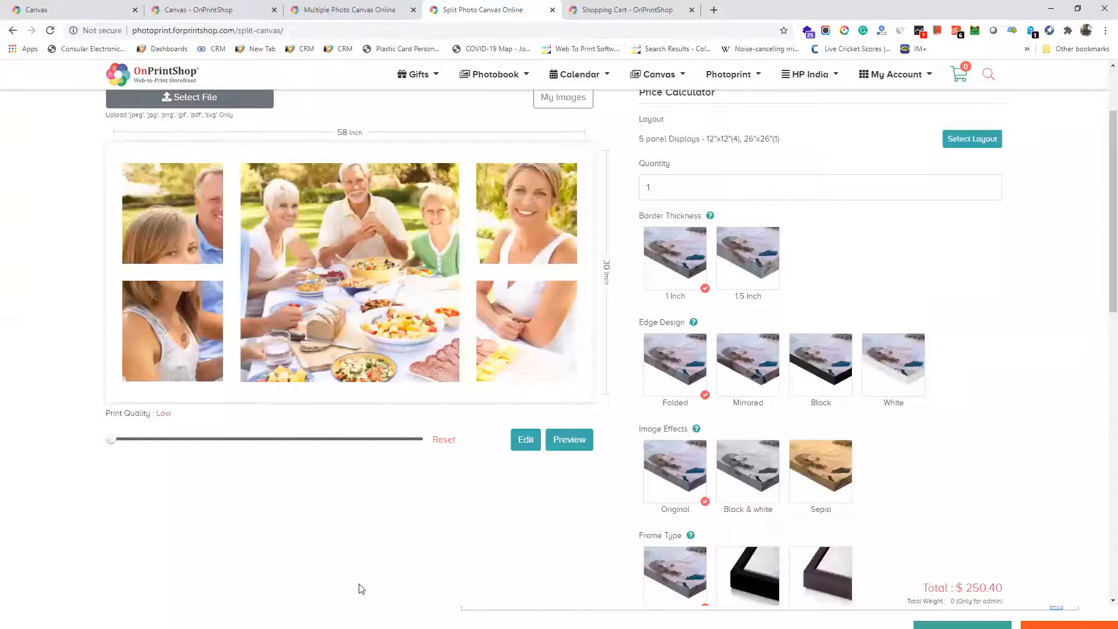
- View the shopping cart, and in the admin order list show the actions available for the newest order with the three canvas items
left_click(645, 10)
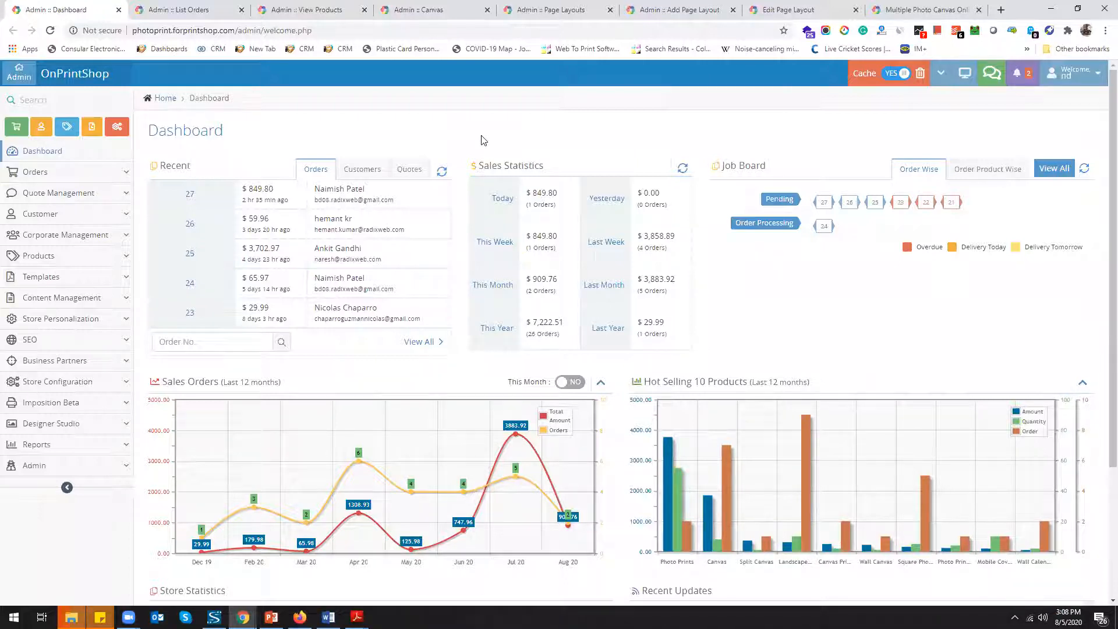
left_click(189, 10)
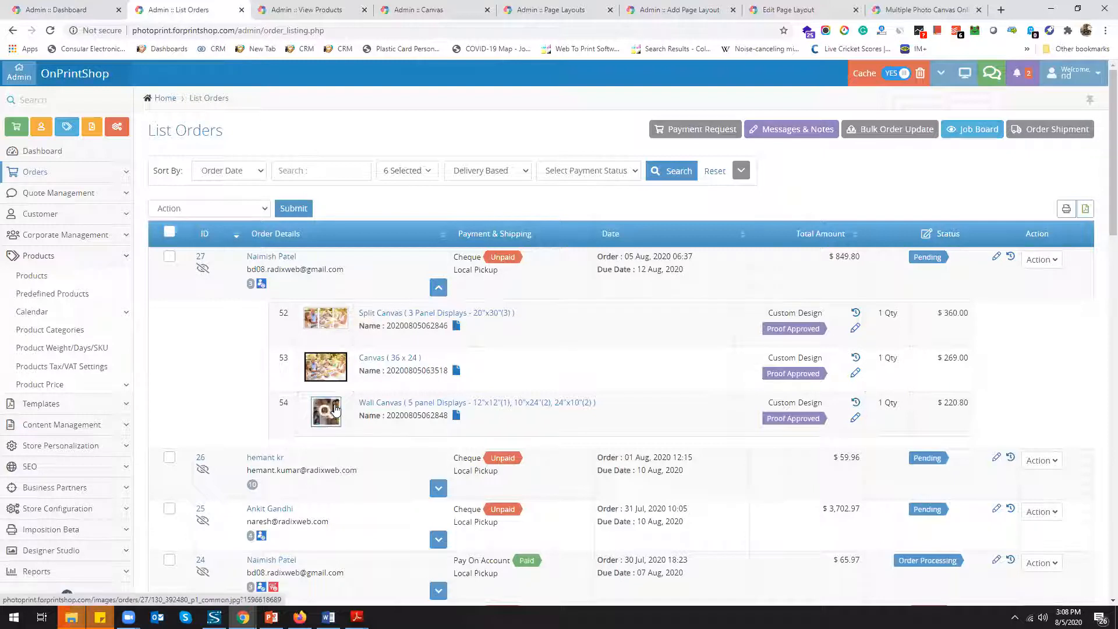
left_click(1051, 262)
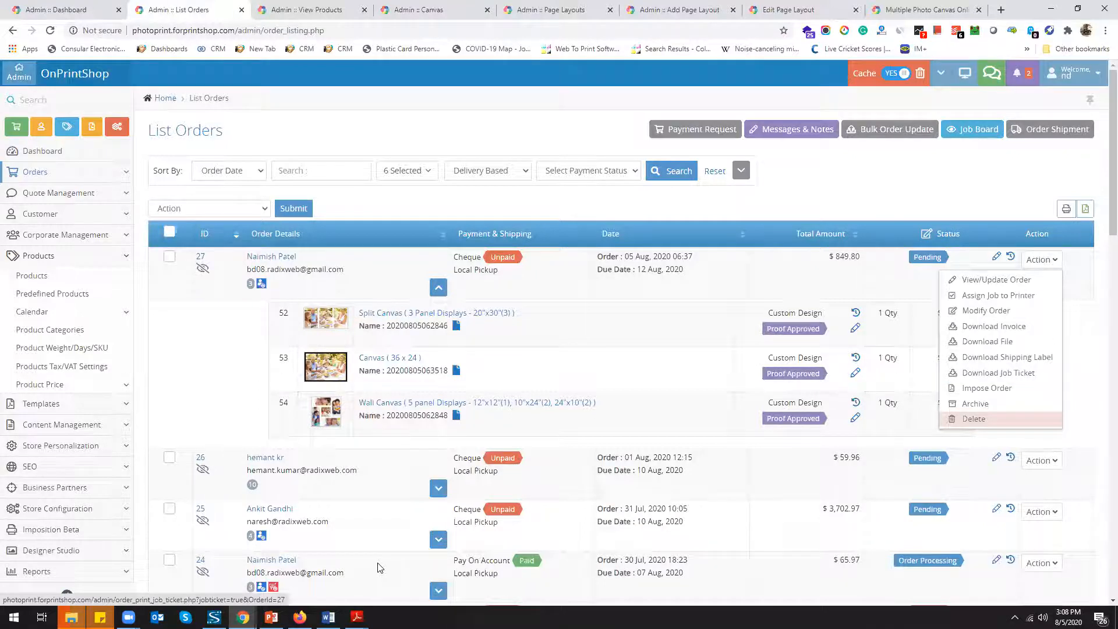
- Look over the order's downloaded PDF files and view the Wall Canvas page of the print job ticket in Adobe Reader
mouse_move(357, 616)
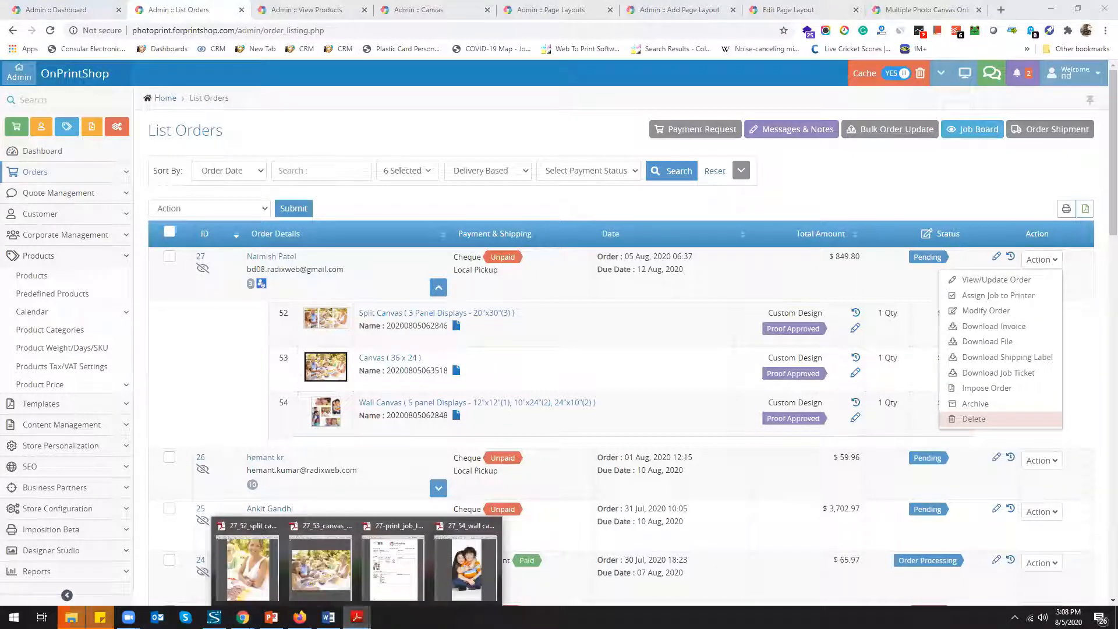
mouse_move(71, 617)
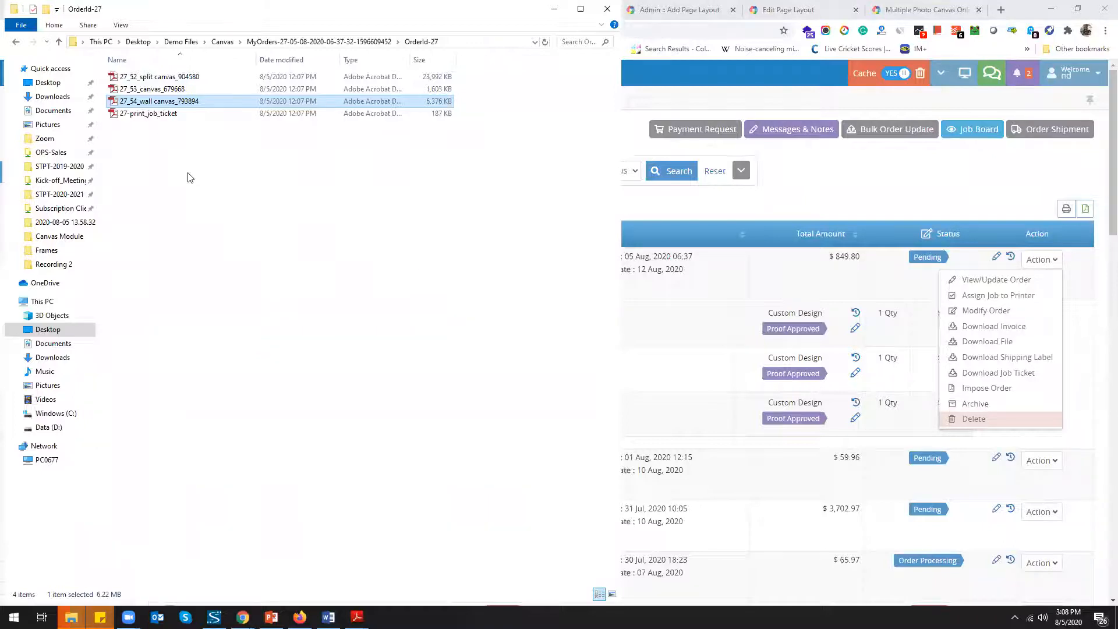
left_click(356, 617)
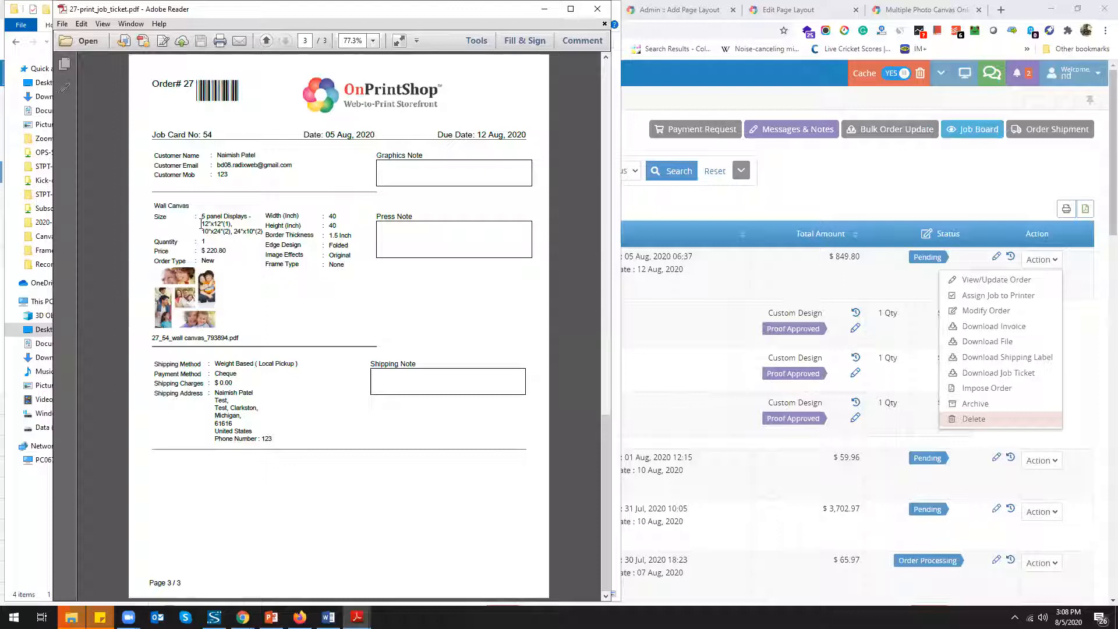
- Review the Split Canvas and Canvas pages of the print job ticket, including each item's size and option details
scroll(201, 220, "up", 2)
left_click_drag(201, 223, 244, 253)
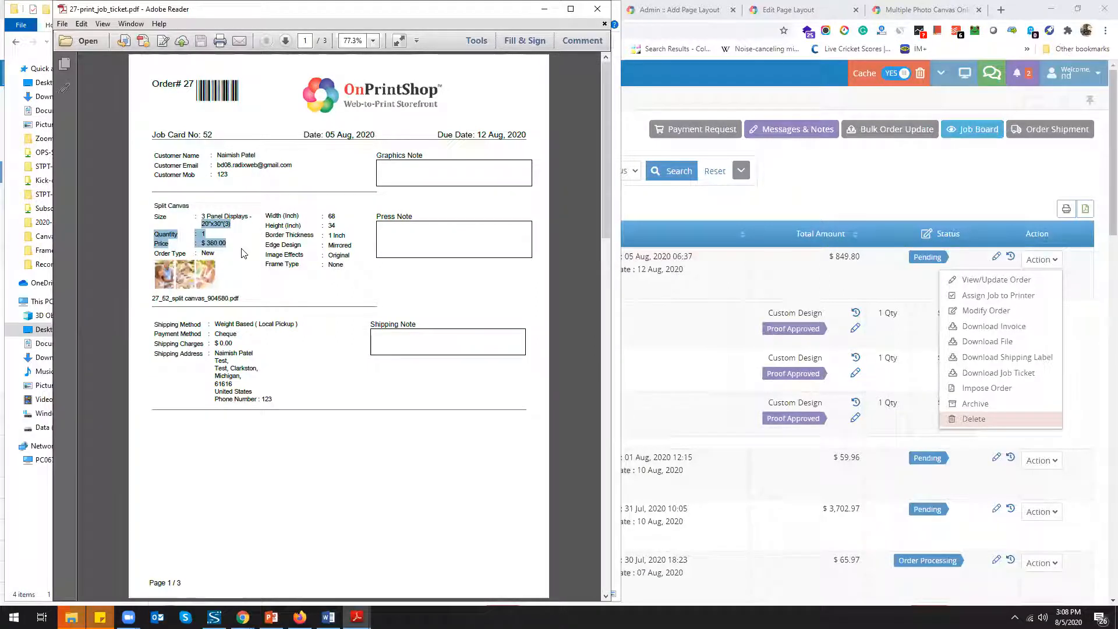
scroll(325, 300, "down", 2)
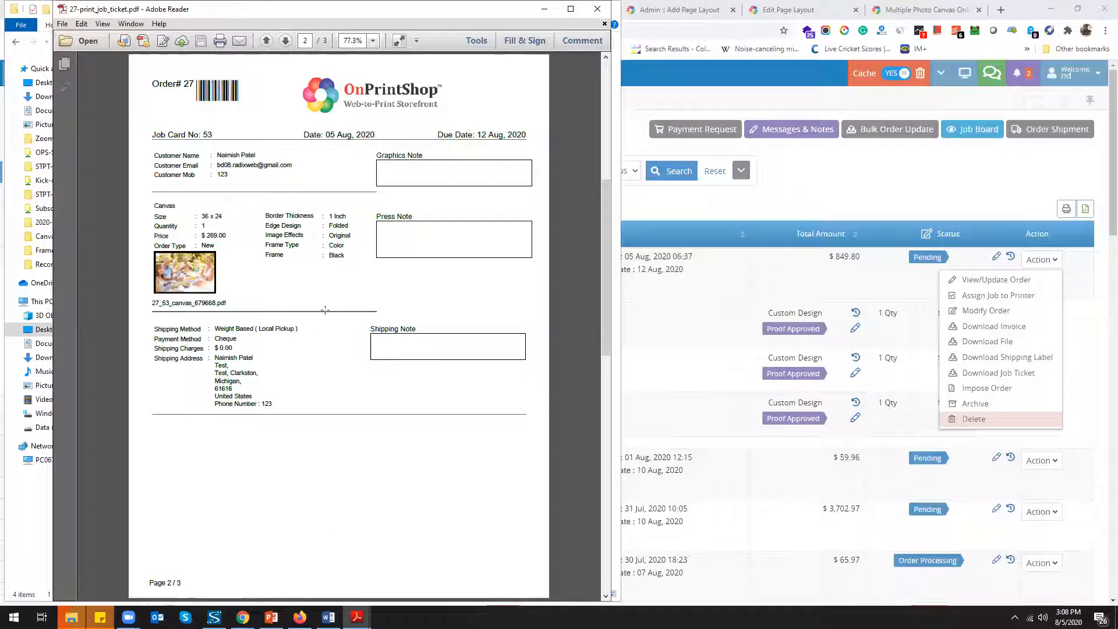
- Page through the order's print-ready PDFs for the single canvas, the split canvas and the wall canvas
left_click(324, 302)
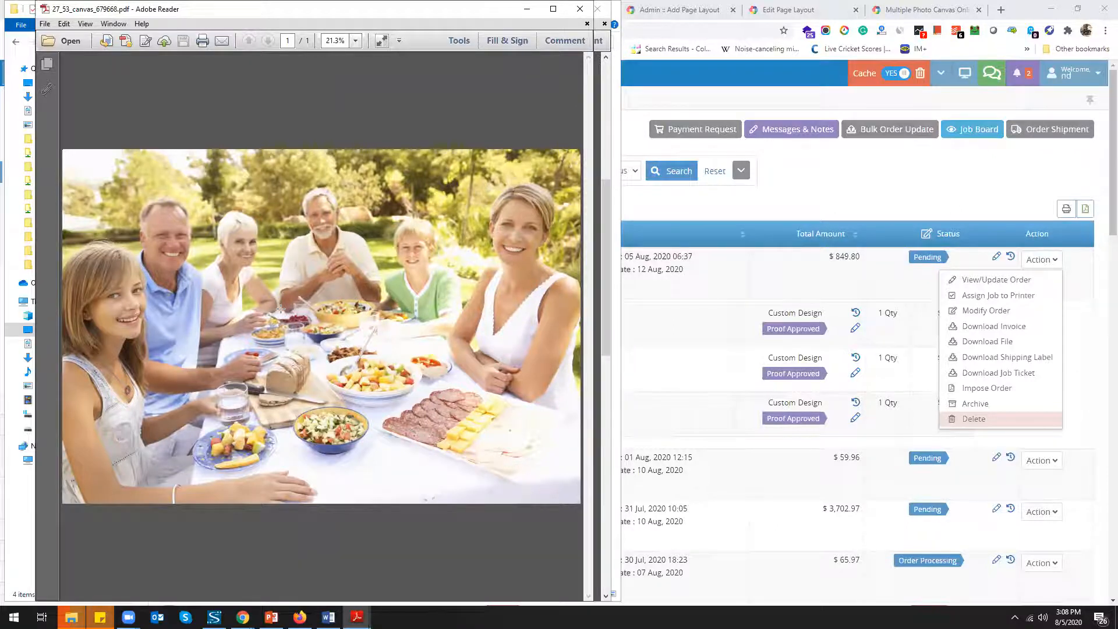
scroll(307, 190, "down", 5)
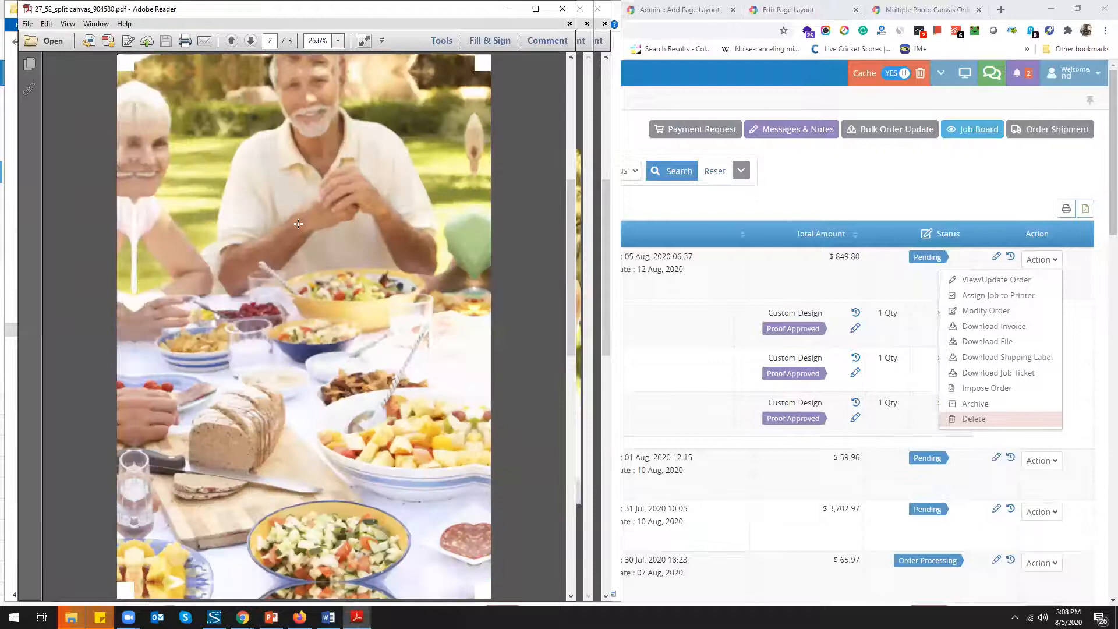
scroll(298, 224, "down", 3)
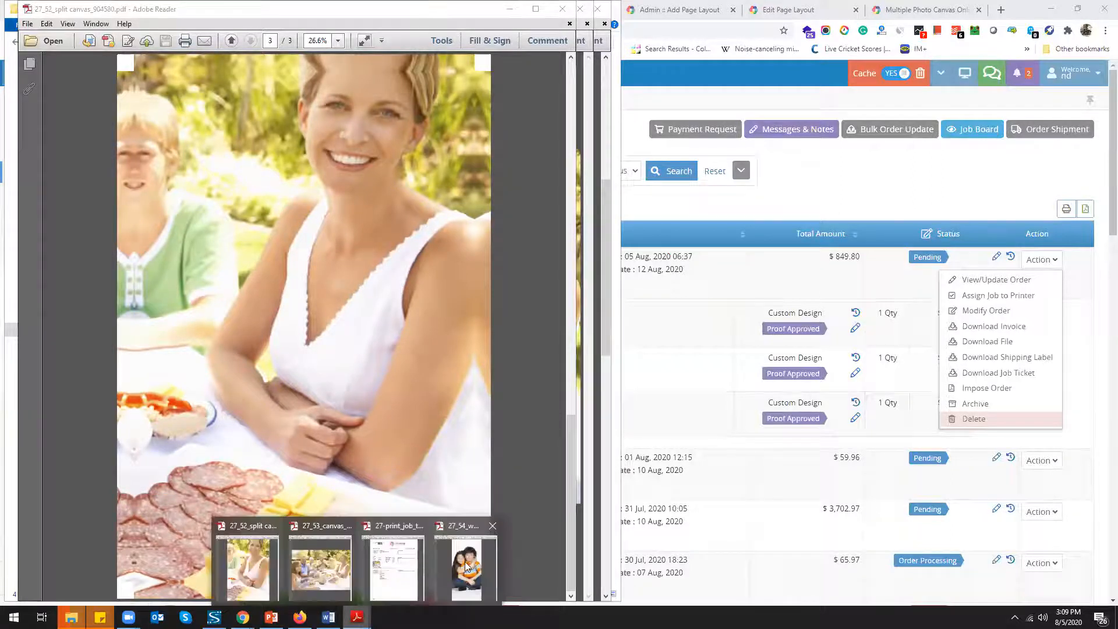
left_click(317, 568)
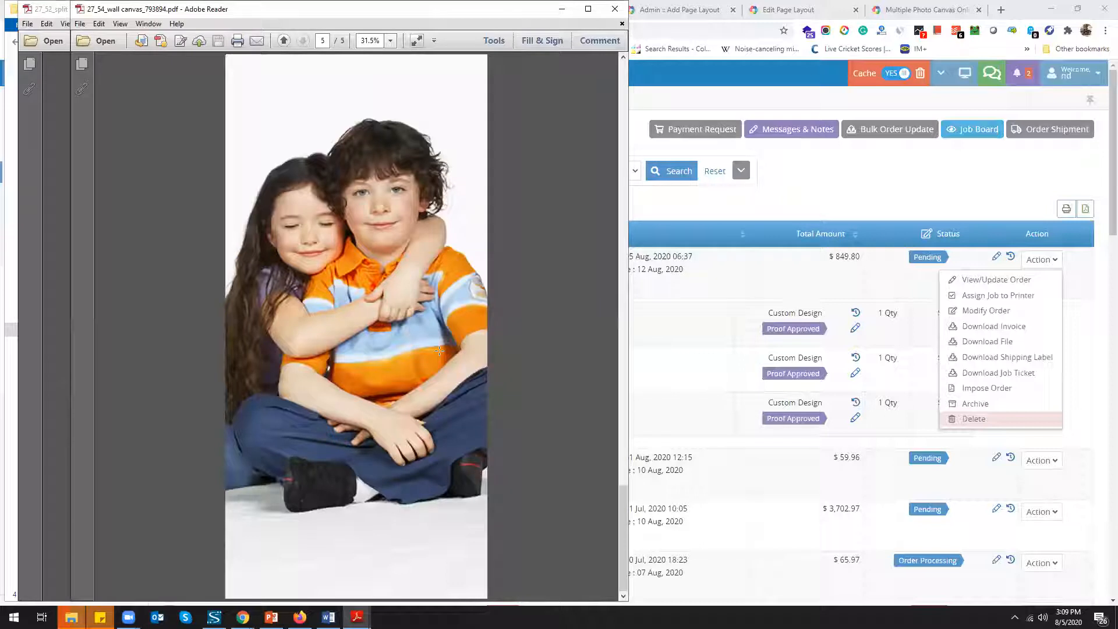
scroll(439, 351, "up", 3)
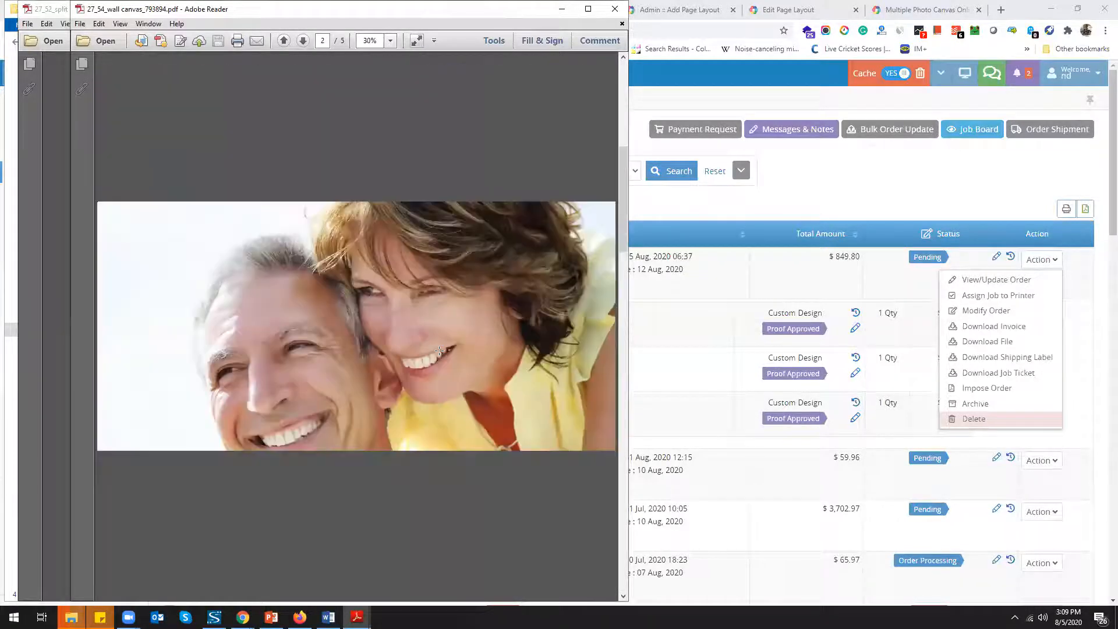
scroll(438, 351, "down", 3)
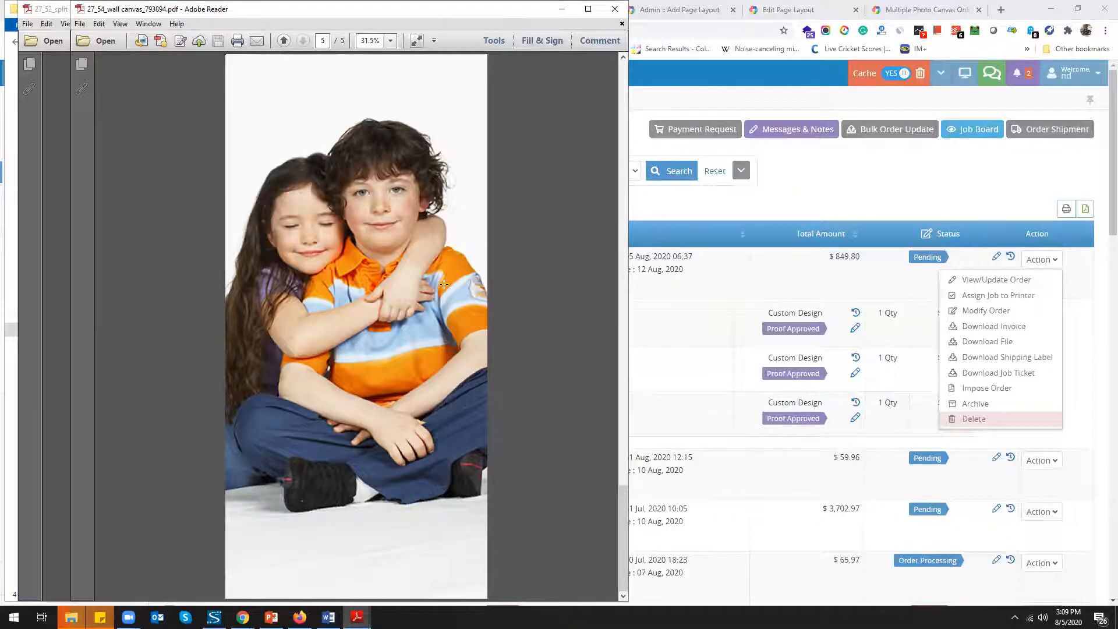
scroll(443, 284, "up", 2)
- Switch to the admin in Chrome and look over the Canvas product's overview, edit page and designer option sizes
left_click(840, 189)
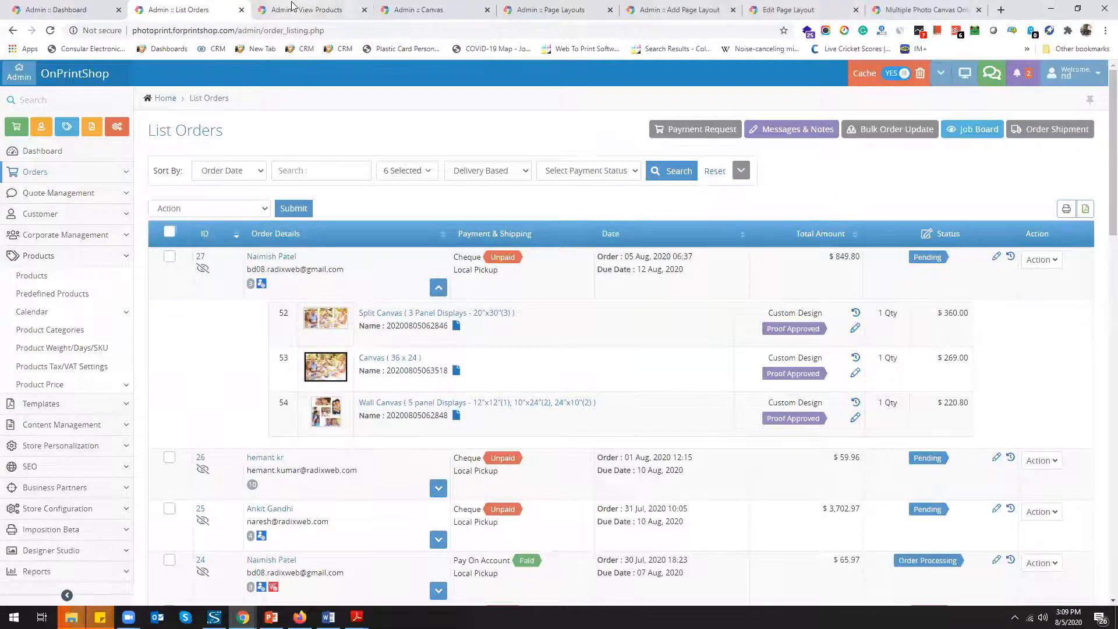
left_click(305, 10)
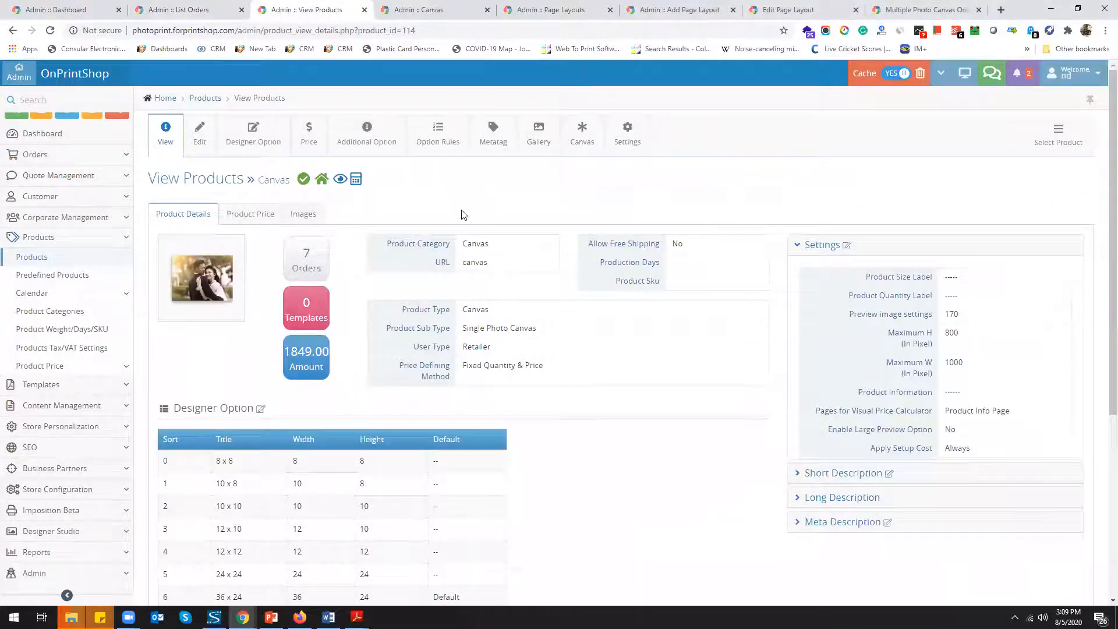
left_click(198, 144)
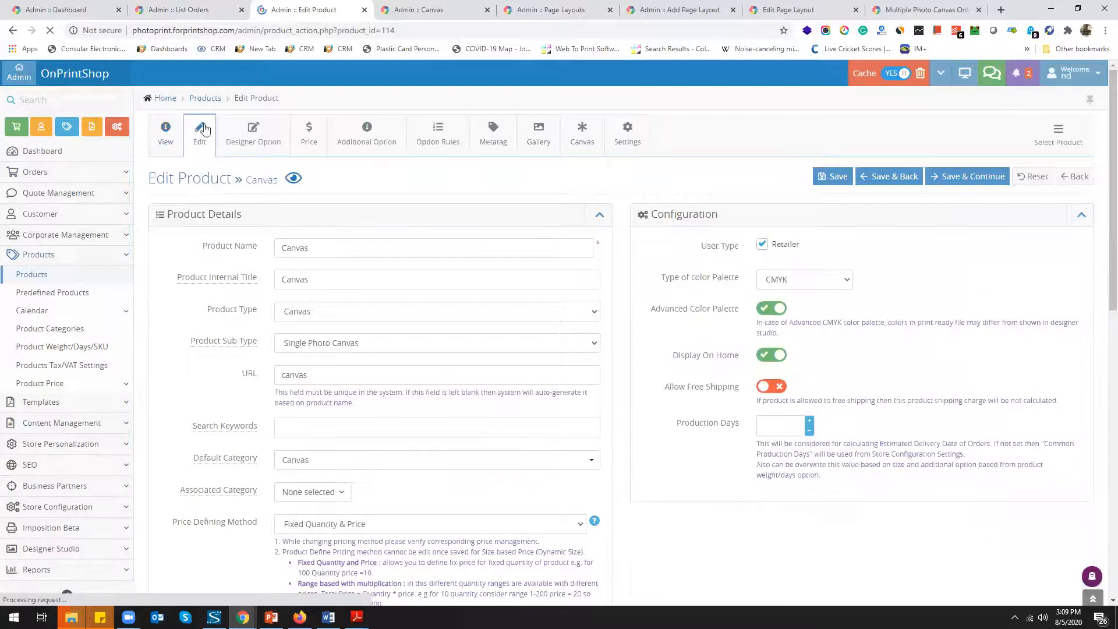
left_click(261, 129)
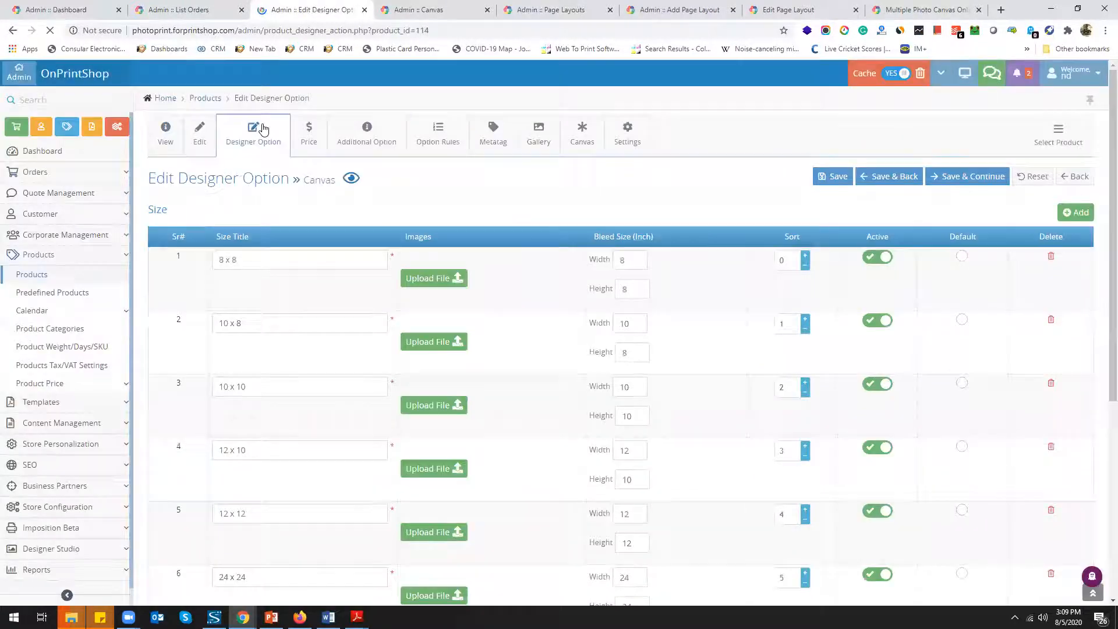
- Show the Canvas product's canvas settings and look through the table of options bound to events
left_click(579, 142)
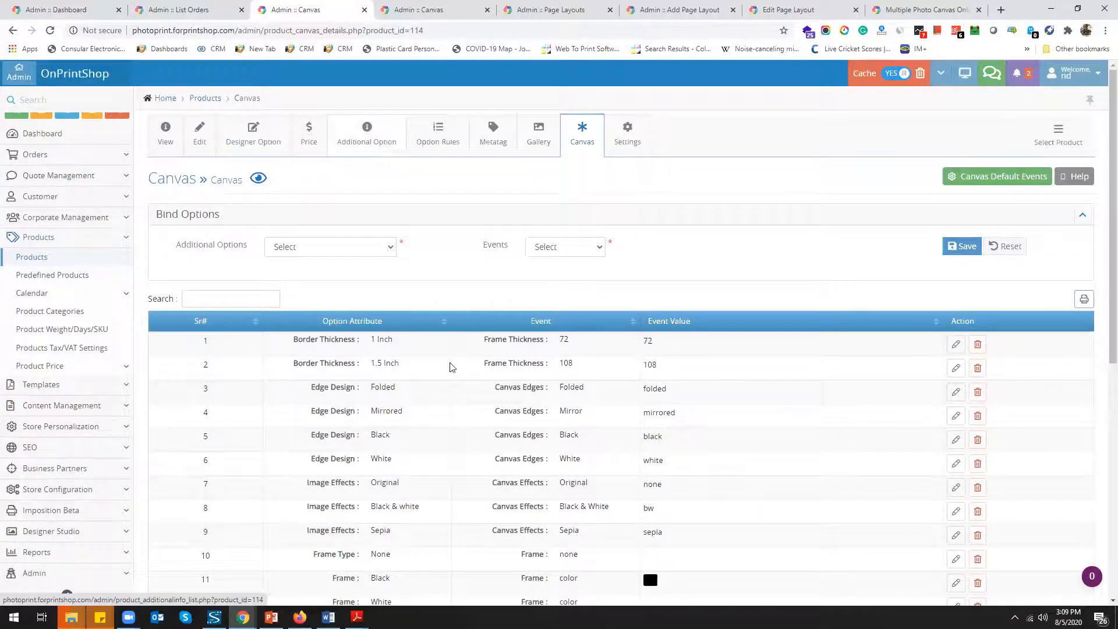
scroll(451, 366, "down", 2)
scroll(451, 367, "down", 3)
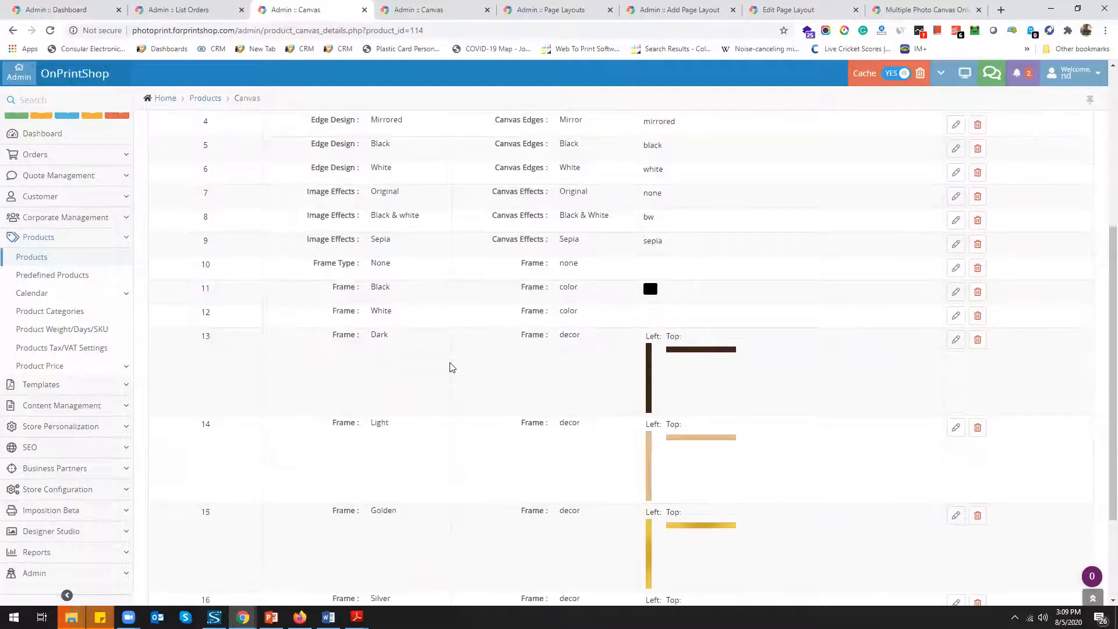
scroll(451, 367, "up", 5)
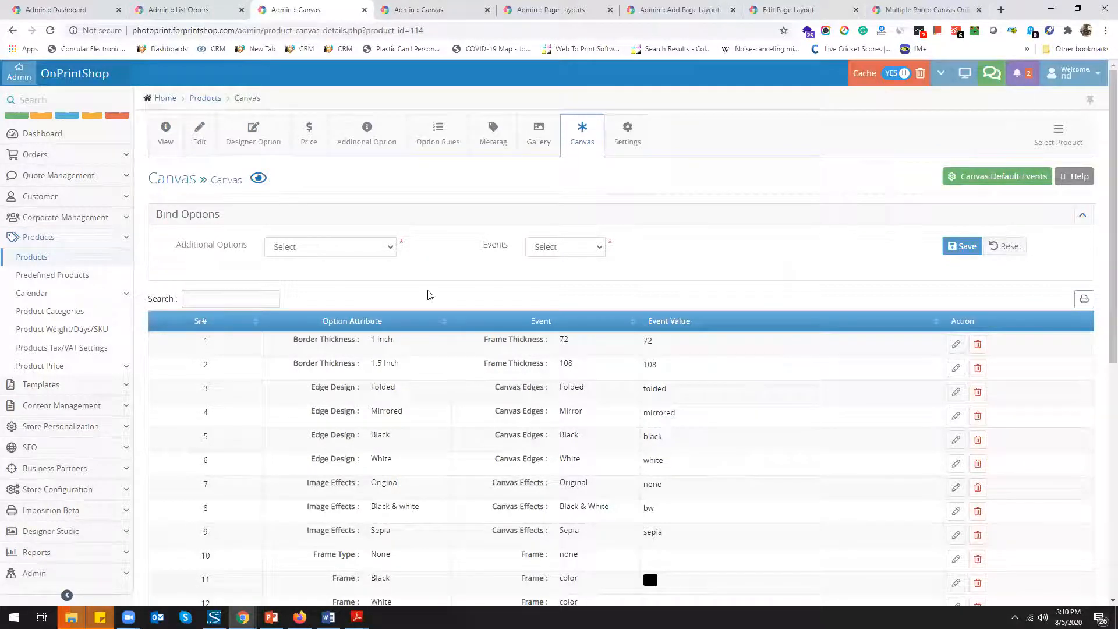
- Choose the 1.5 Inch border thickness as the additional option to bind and check its event and event attribute choices
left_click(390, 255)
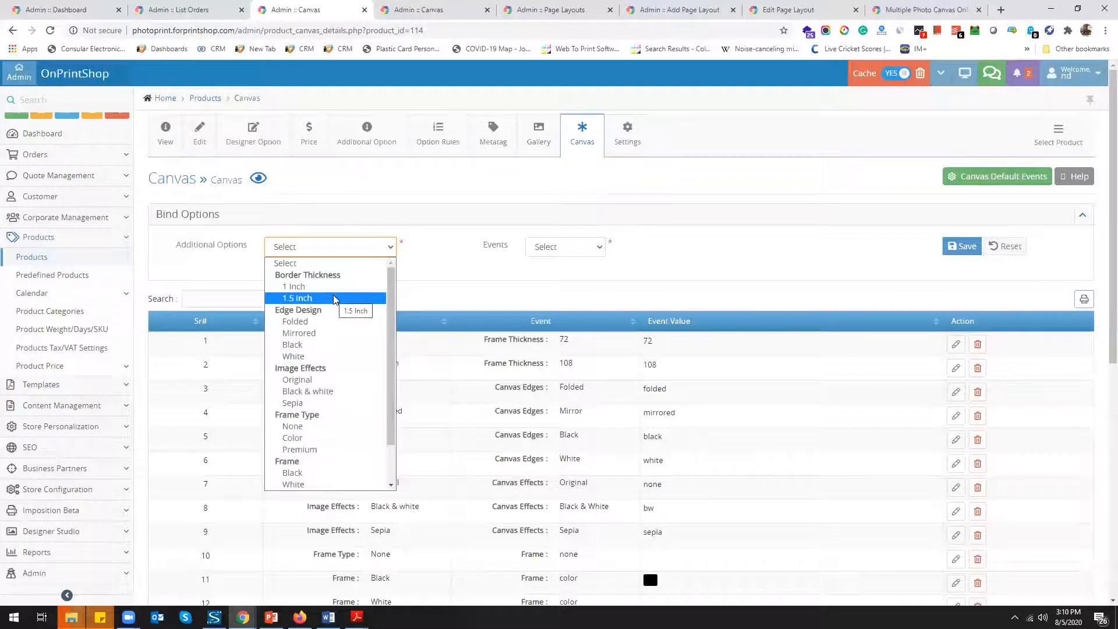
left_click(334, 298)
left_click(578, 252)
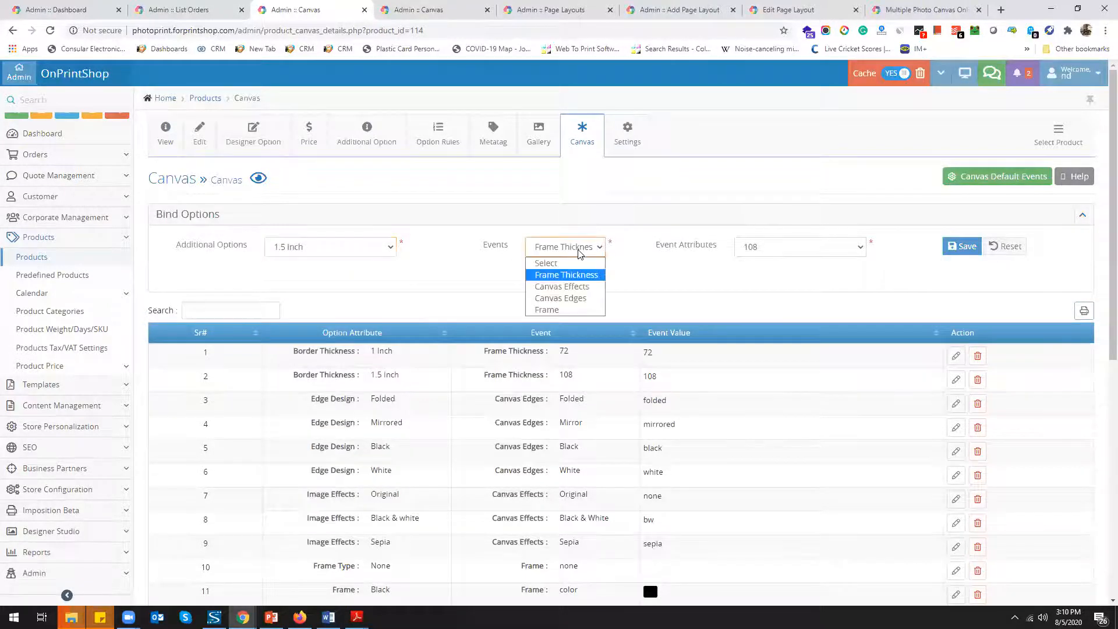
left_click(779, 255)
left_click(780, 254)
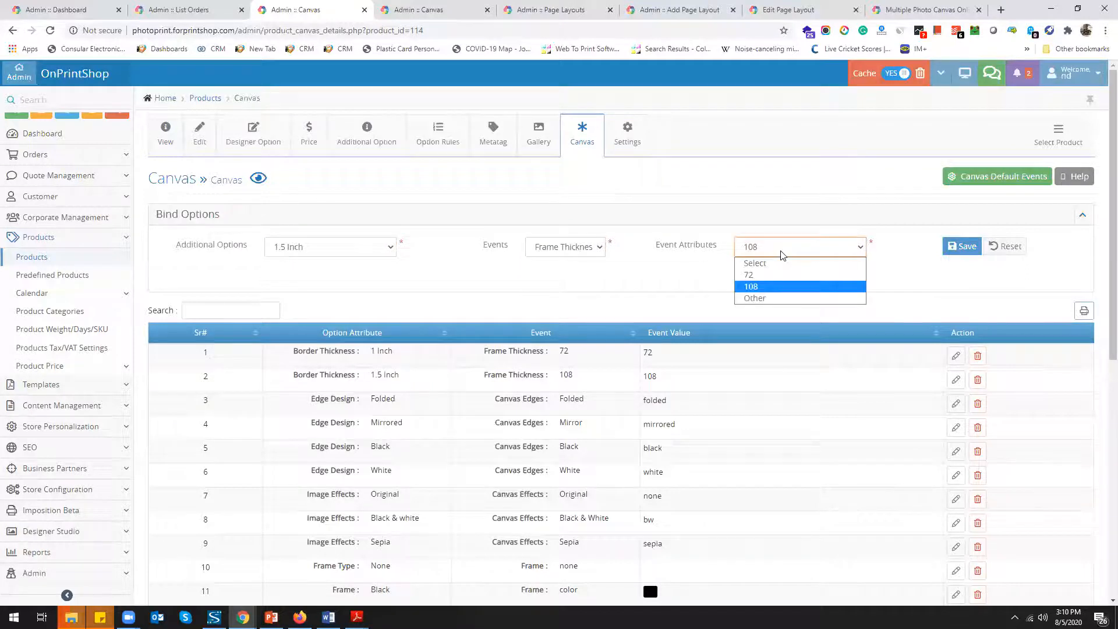
- For the 1.5 Inch option's Frame Thickness event, set the event attribute to Other to allow a custom pixel thickness
left_click(390, 248)
left_click(389, 248)
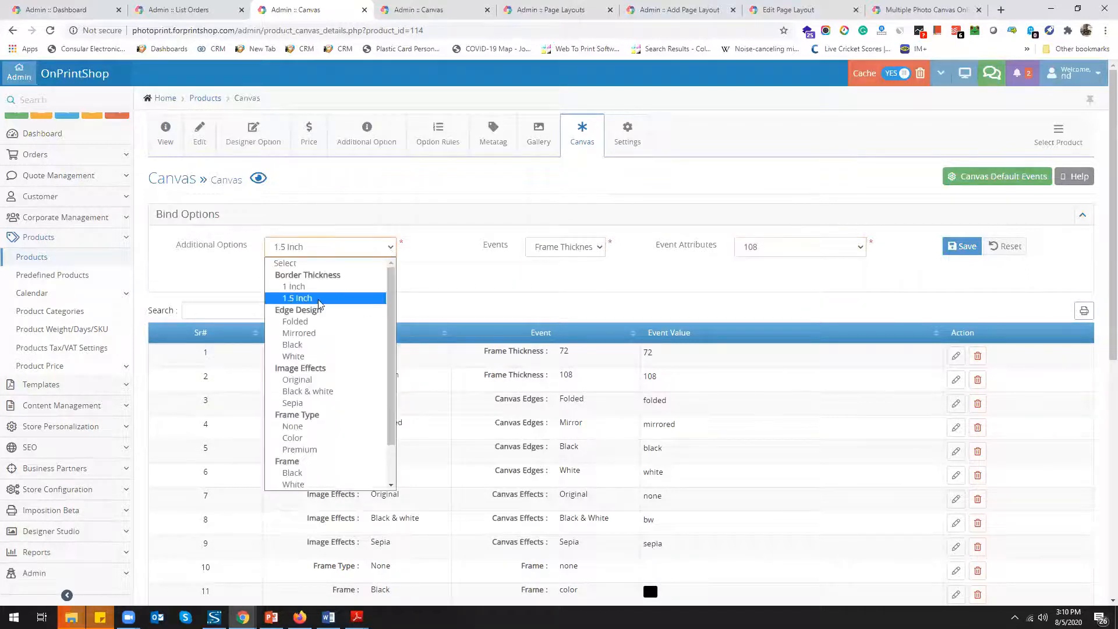
left_click(583, 250)
left_click(582, 250)
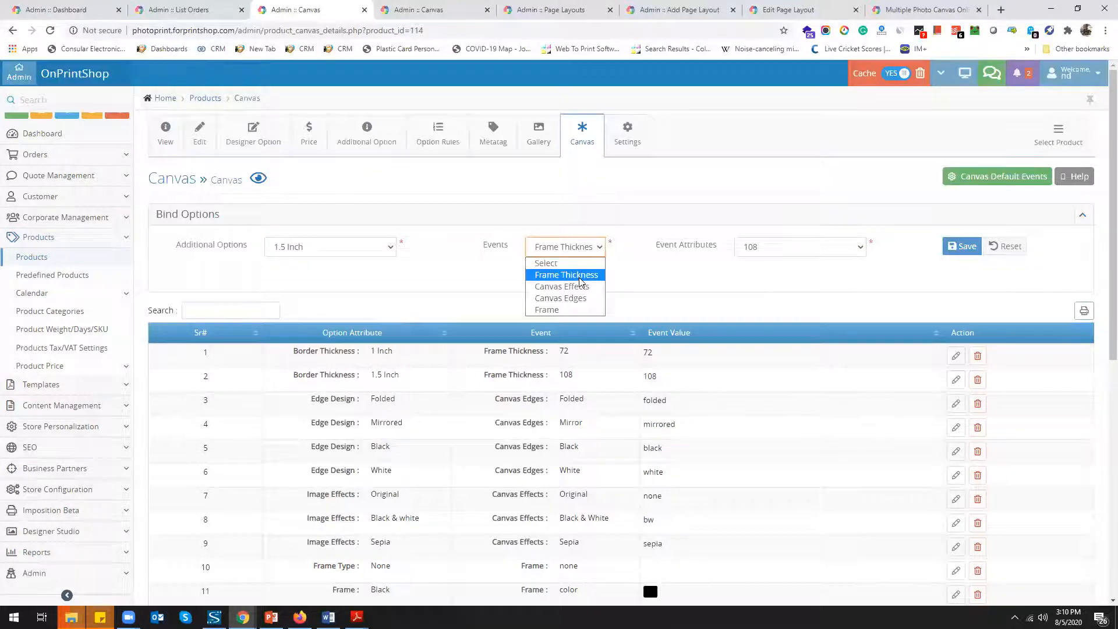
left_click(581, 282)
left_click(757, 247)
left_click(760, 297)
left_click(762, 292)
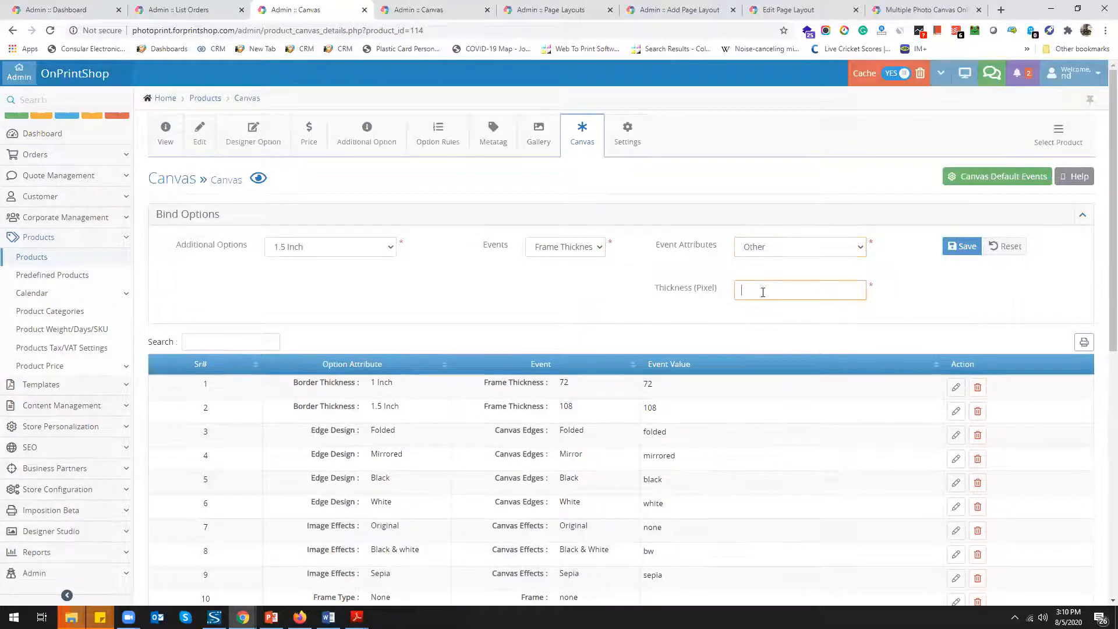
- Set up a binding of the Color frame type to the Frame event with the color attribute and blue #0200ff
left_click(333, 249)
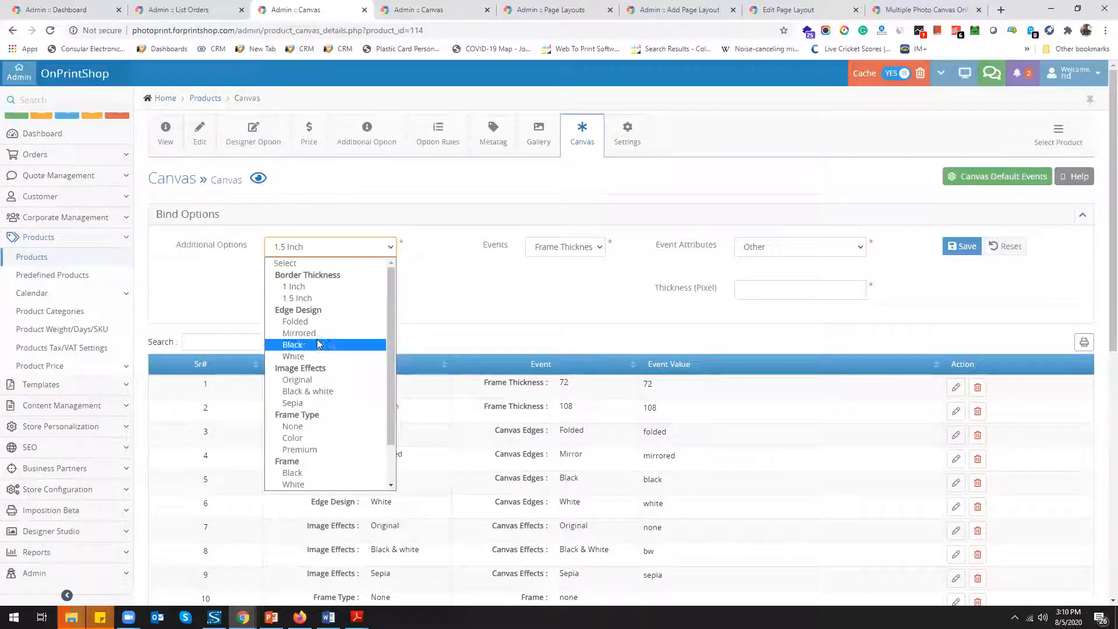
left_click(302, 437)
left_click(597, 247)
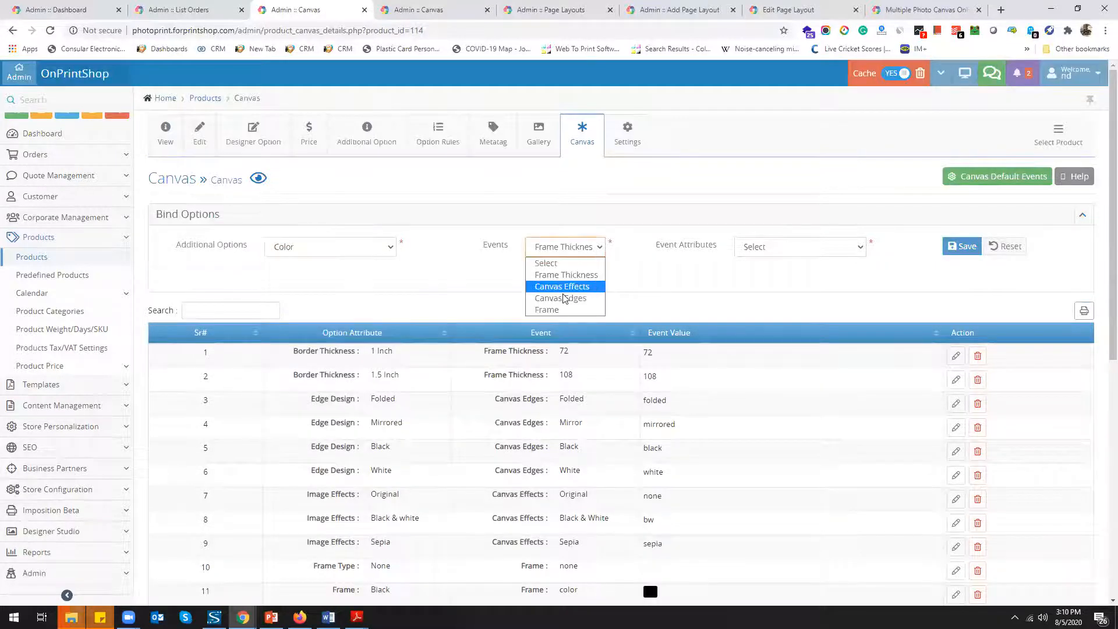
left_click(545, 307)
left_click(777, 250)
left_click(769, 285)
left_click(765, 291)
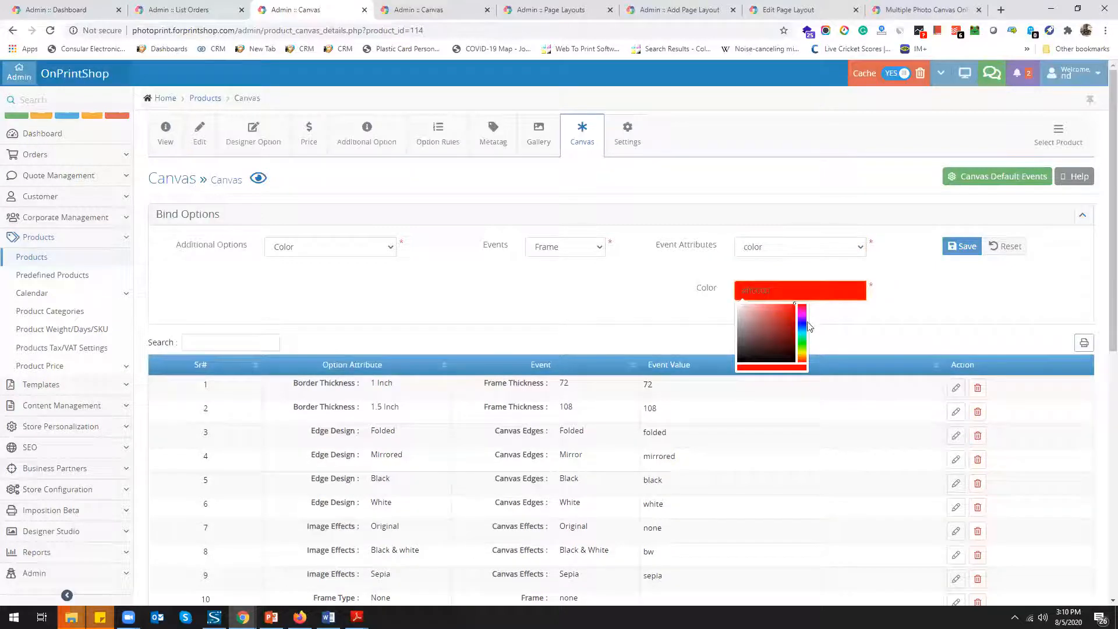
left_click(800, 320)
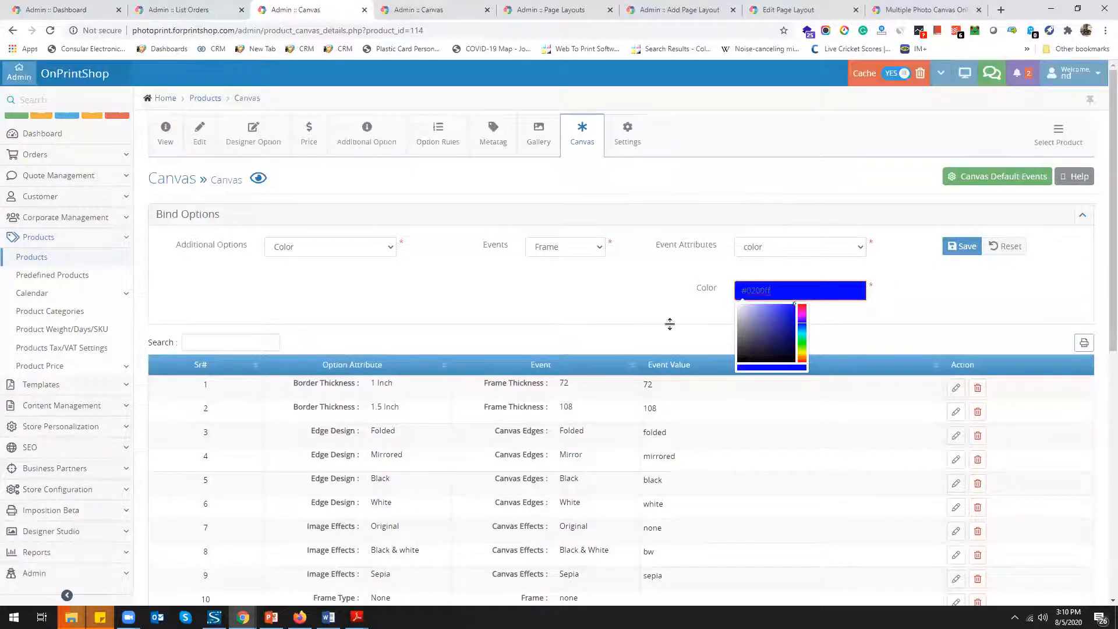
- Set up a binding of the Premium frame type to the Frame event with the premium attribute
left_click(387, 251)
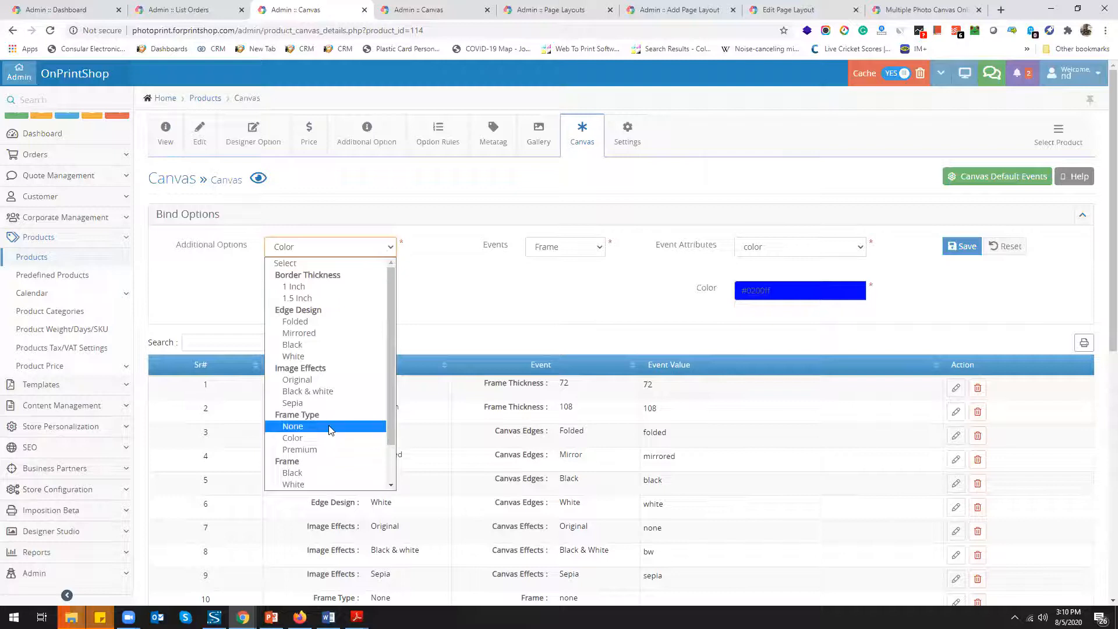
left_click(368, 449)
left_click(587, 251)
left_click(573, 309)
left_click(773, 245)
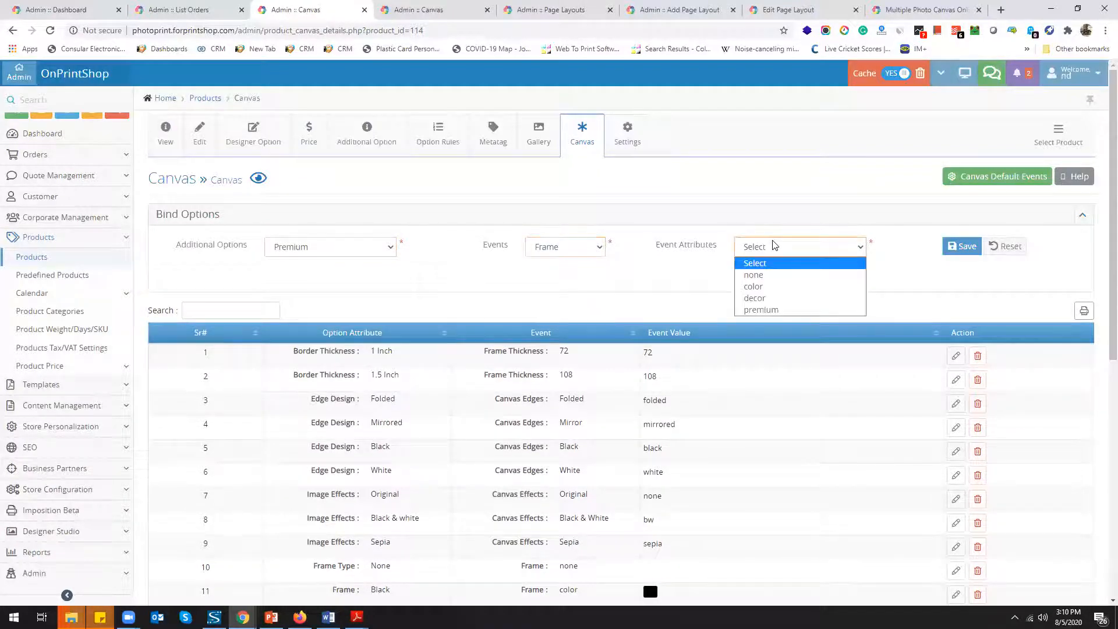
left_click(782, 312)
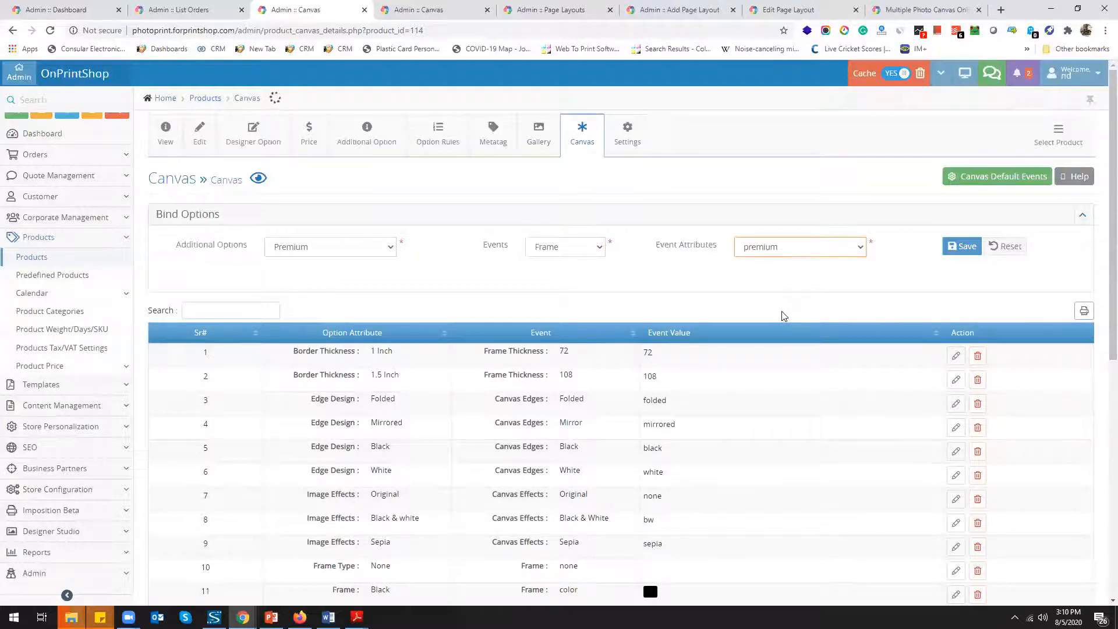
- Look through the Canvas product's bound options down to the decor frames and their left and top images
scroll(743, 338, "down", 3)
scroll(744, 337, "down", 1)
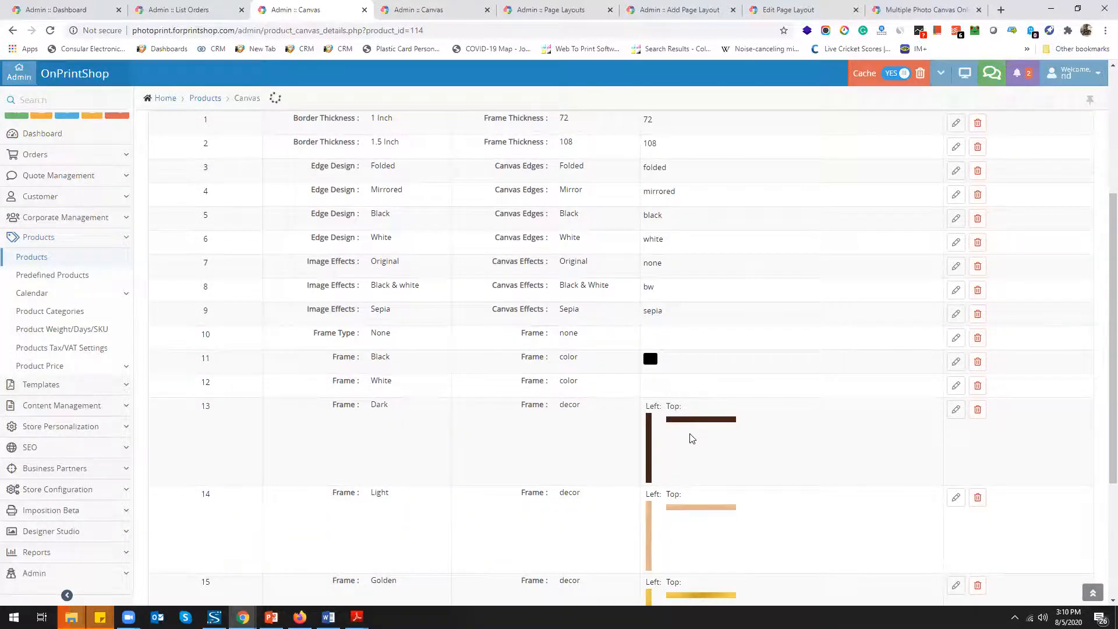
scroll(692, 439, "up", 4)
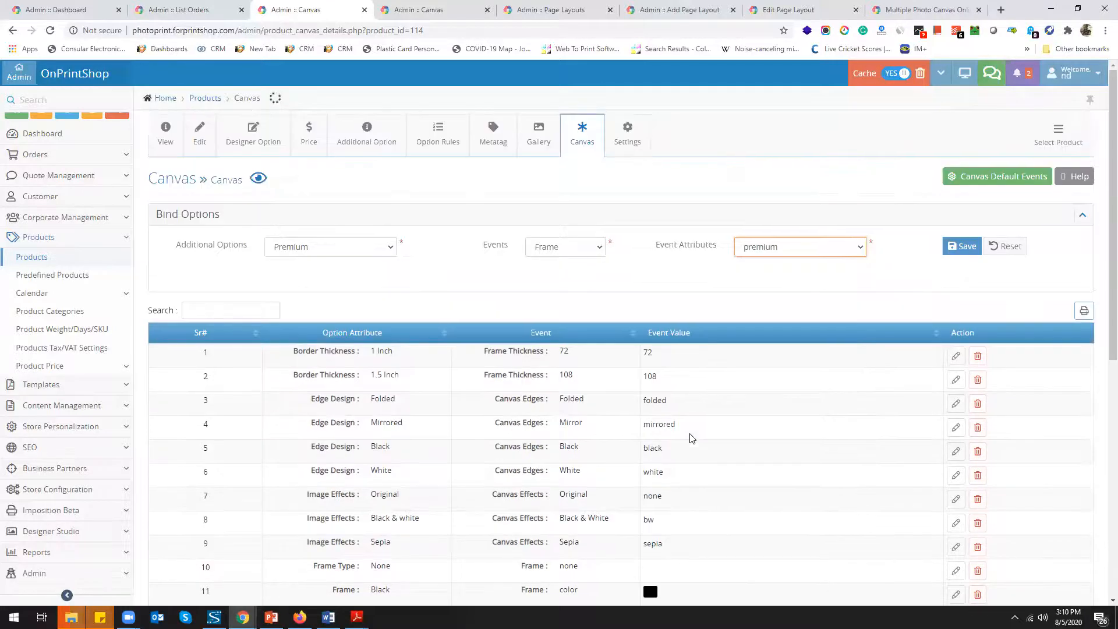
scroll(691, 438, "down", 4)
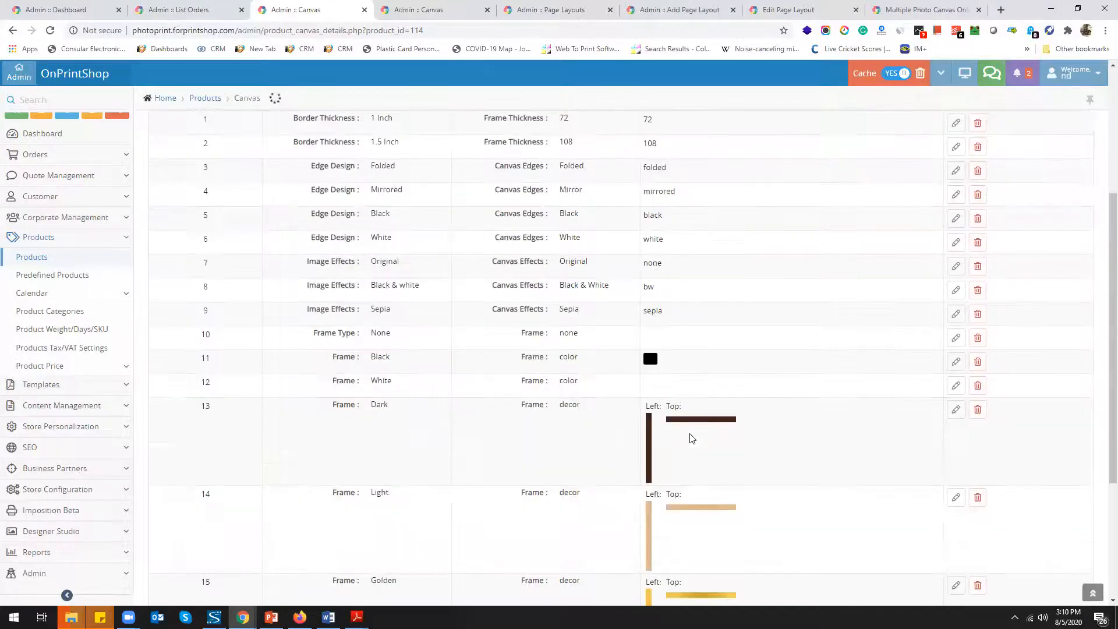
scroll(691, 439, "up", 1)
- Start a new wall for the Wall Canvas product, 30 inches wide and 30 inches high
left_click(433, 14)
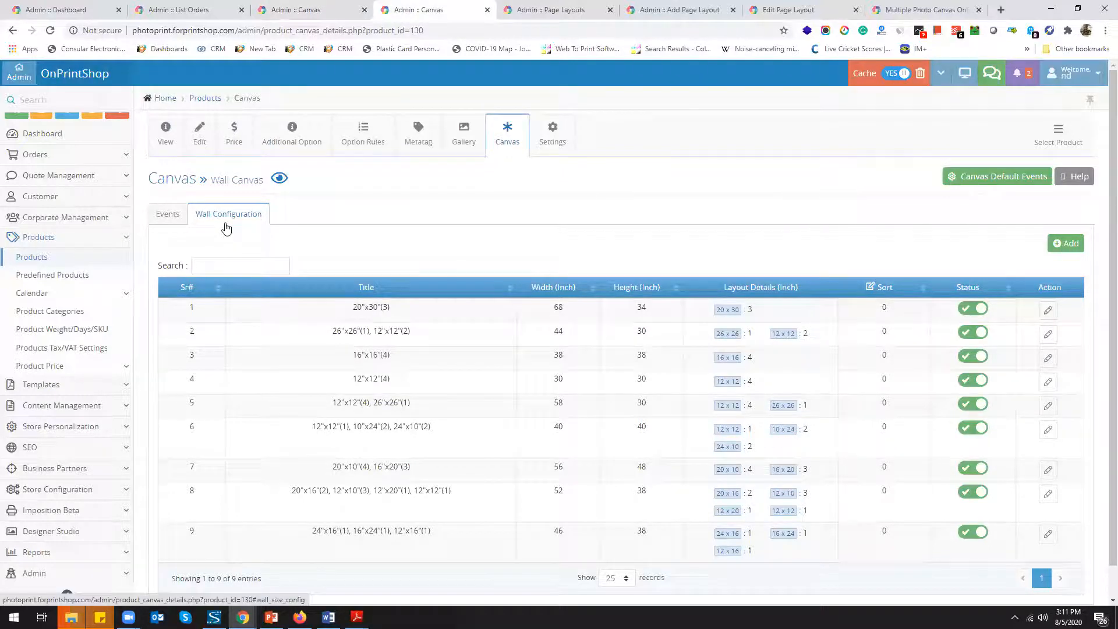
left_click(1063, 244)
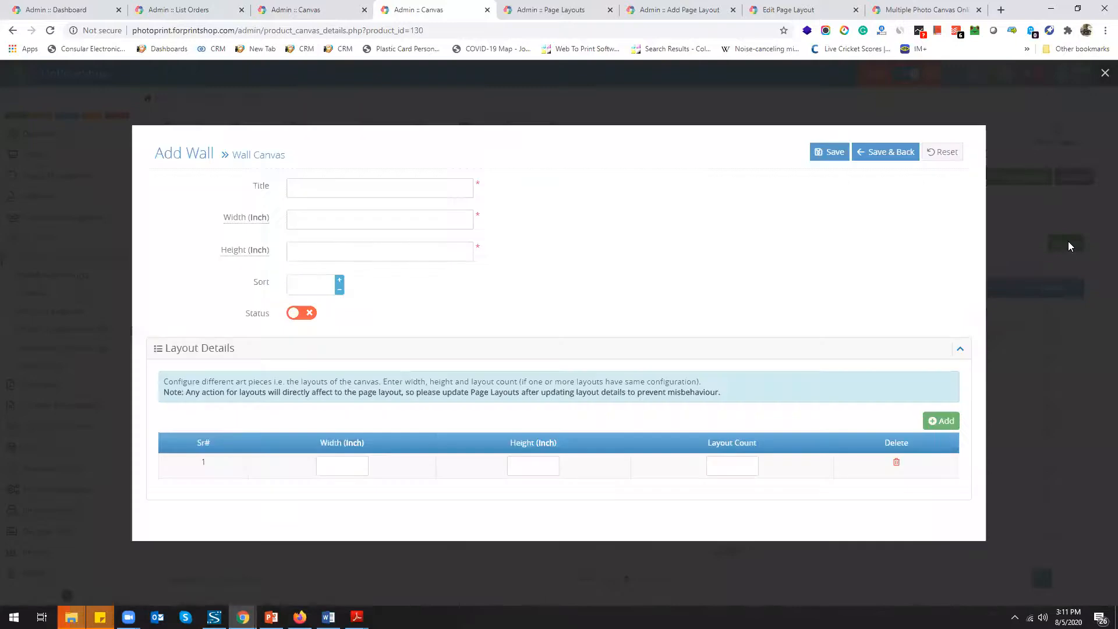
left_click(346, 211)
type("30")
left_click(362, 252)
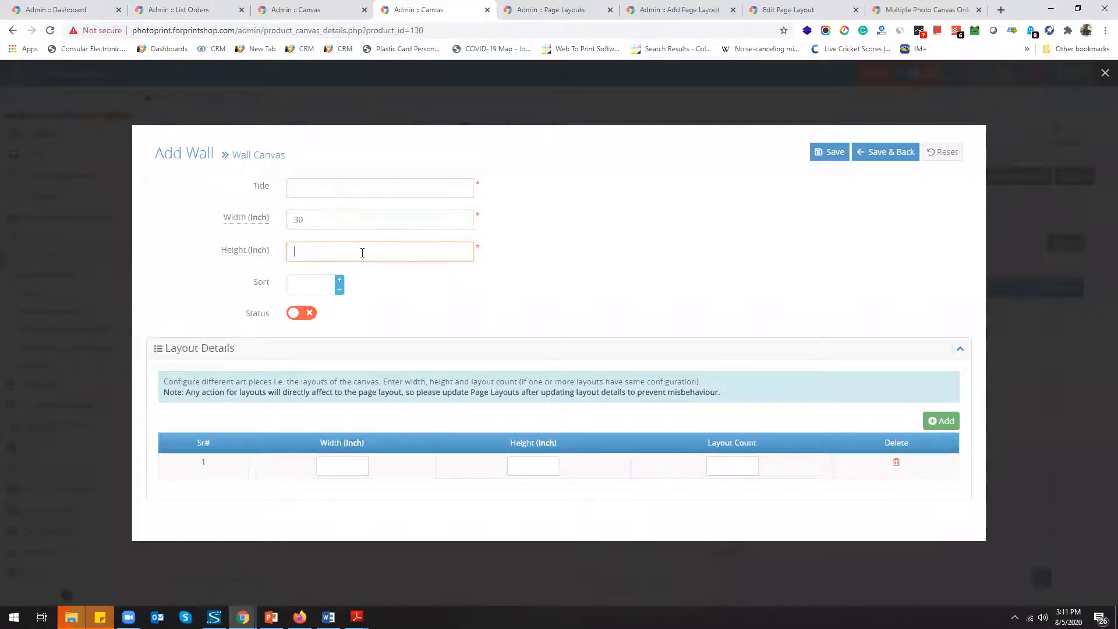
type("30")
- Add two more layout rows to the new wall and size the three art pieces 12 x 12, 10 x 10 and 5 x 5 inches
left_click(941, 420)
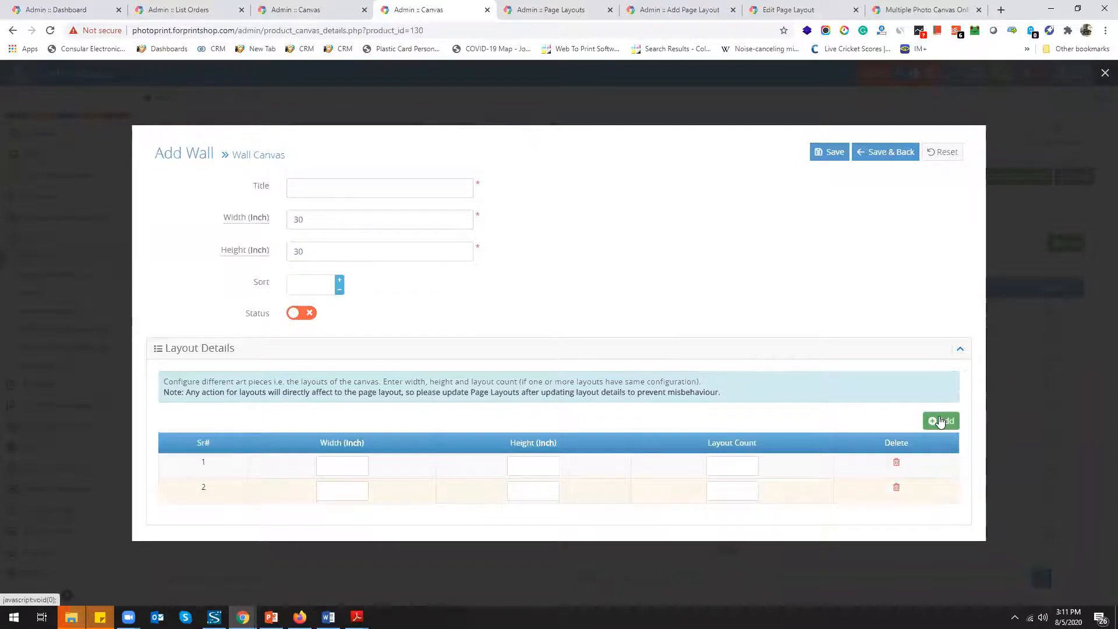
left_click(940, 421)
left_click(357, 464)
type("12")
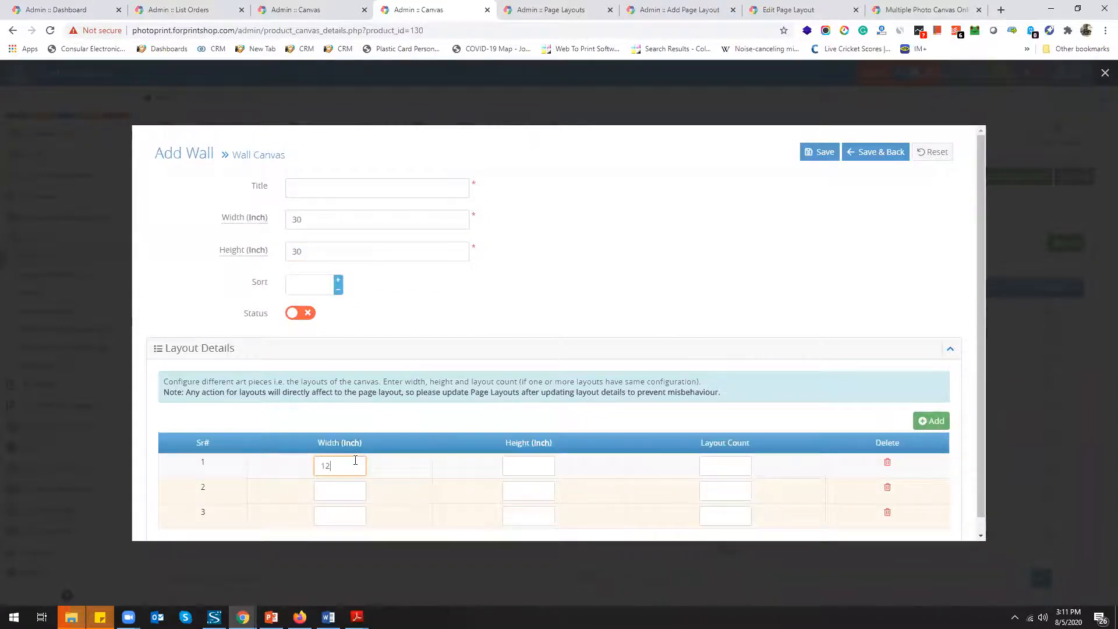
left_click(511, 465)
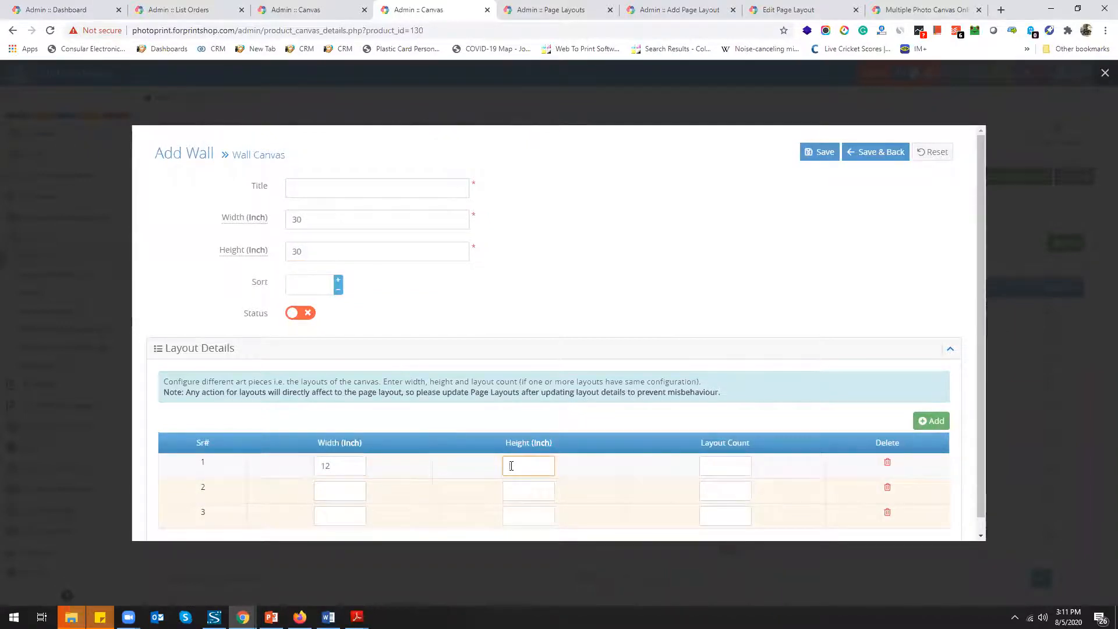
left_click(339, 493)
left_click(515, 490)
type("10")
left_click(348, 514)
type("5")
left_click(538, 517)
type("5")
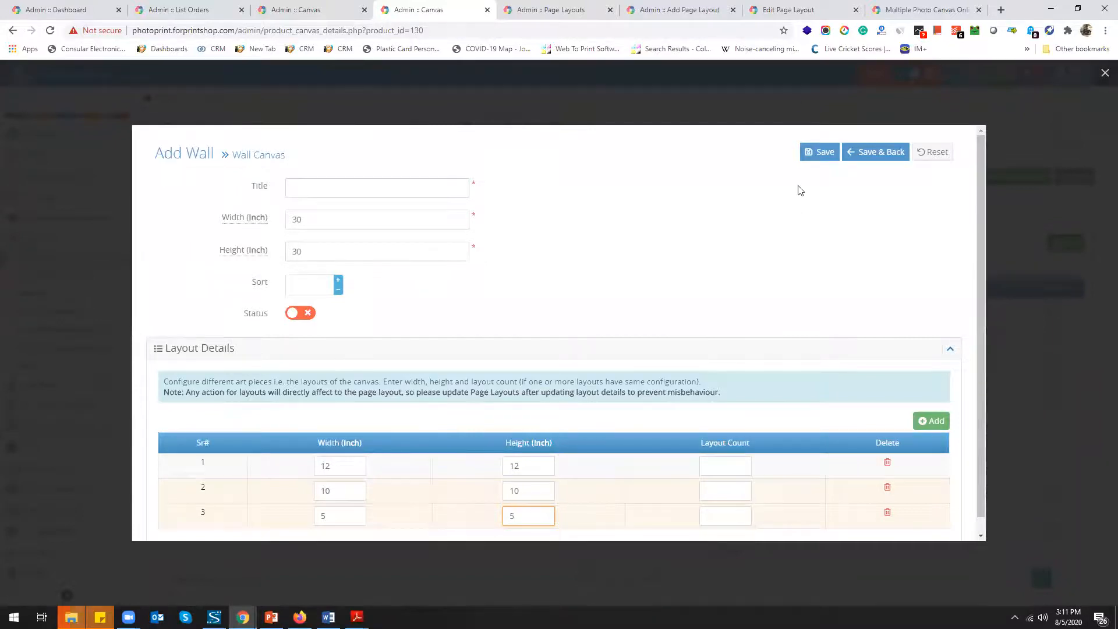
- View the existing page layouts, and for a new Canvas page layout choose the Split Canvas product size 26"x26"(1), 12"x12"(2)
left_click(579, 15)
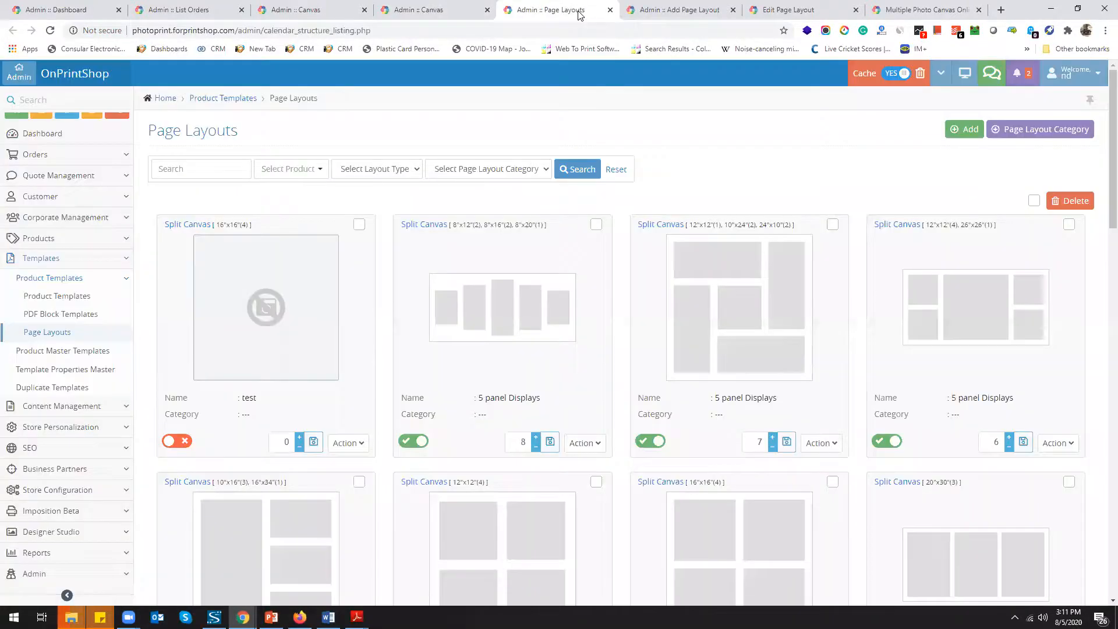
left_click(643, 12)
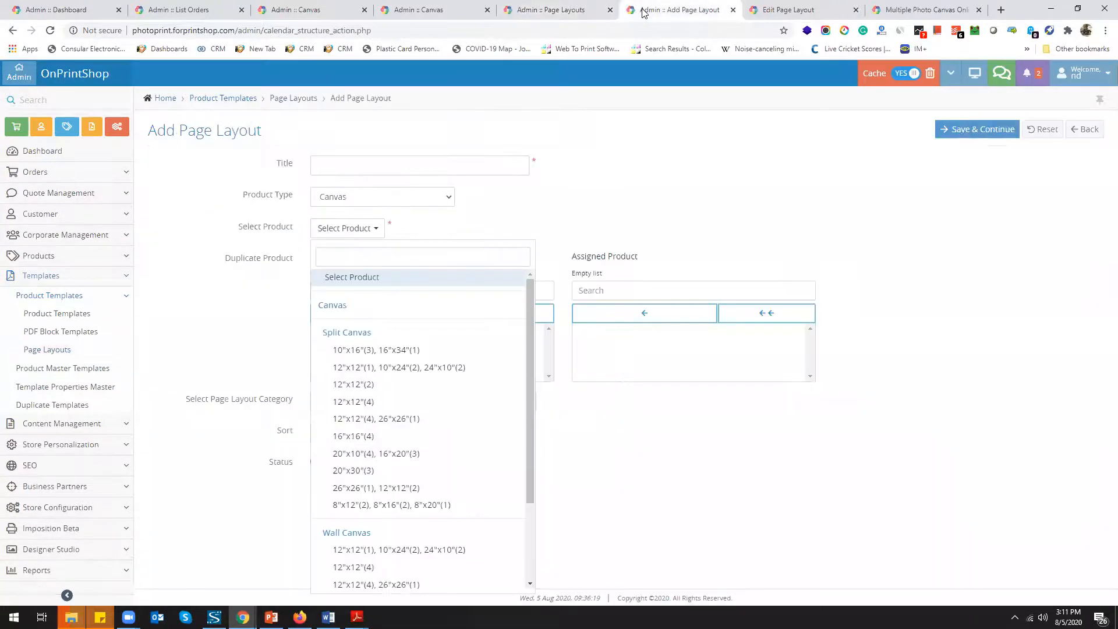
left_click(392, 490)
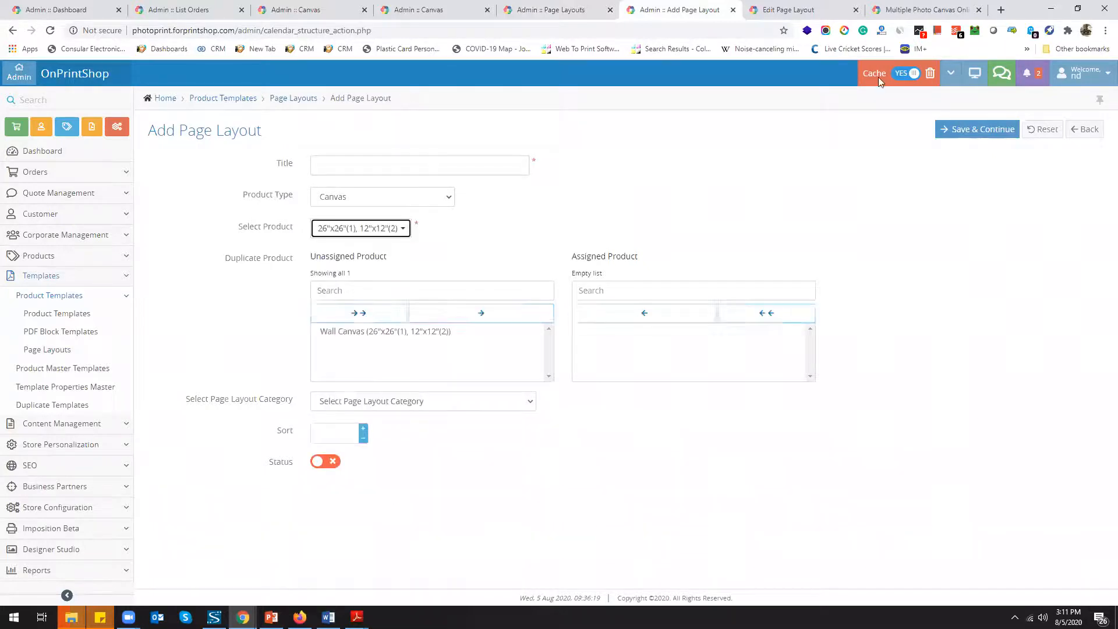
- In the Split Canvas page layout design, go through the image placeholders and shift the lower-left 10x24 one slightly right, to X 164, Y 998 pixels
left_click(805, 13)
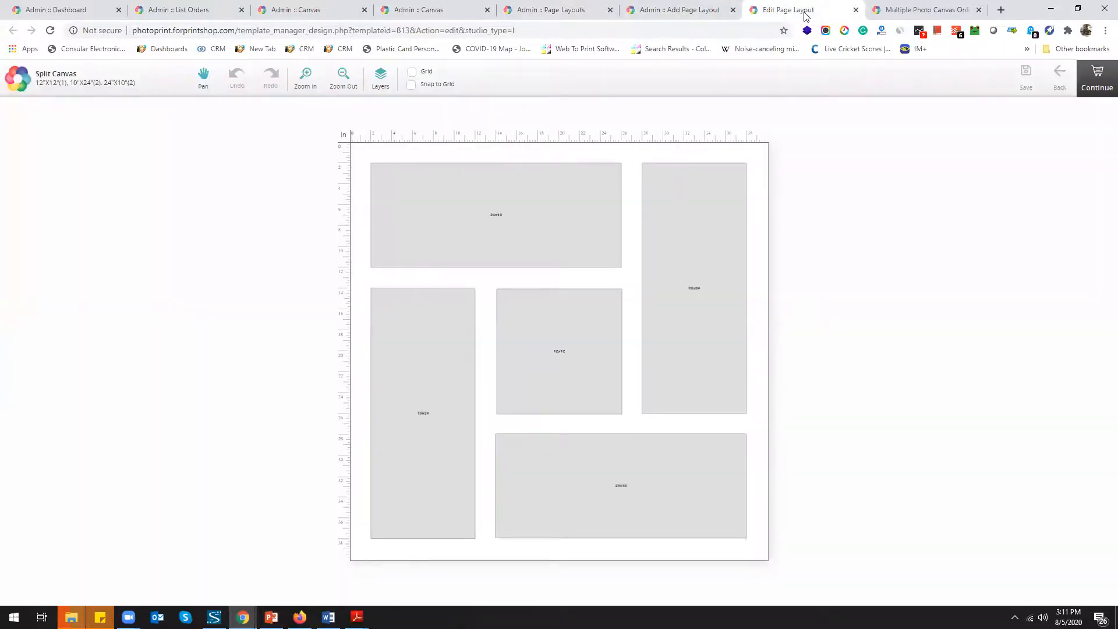
left_click(516, 227)
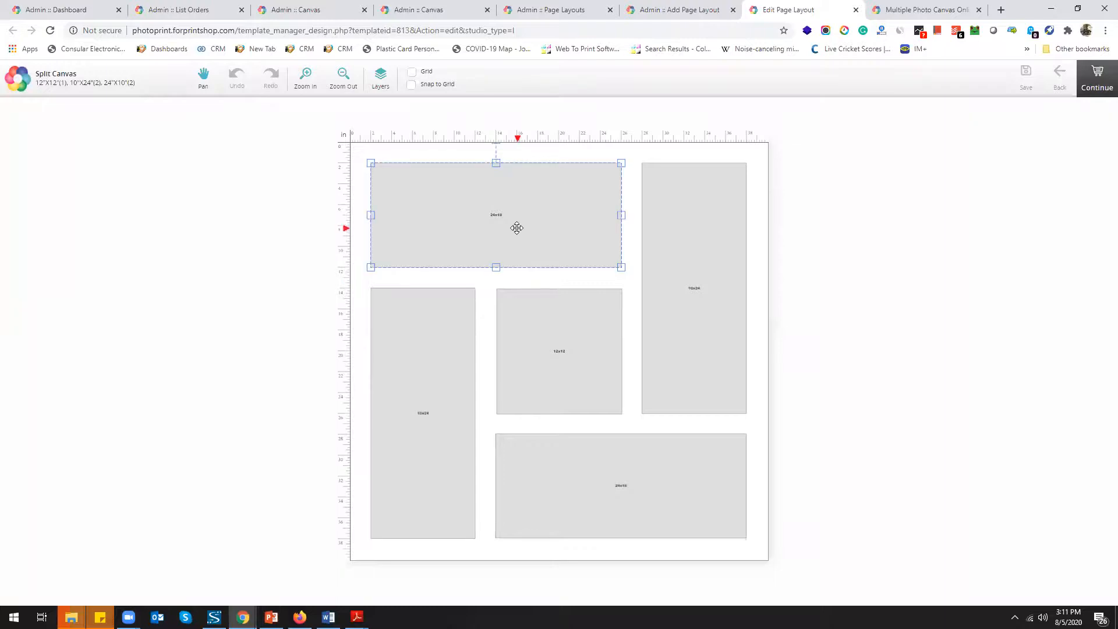
left_click(461, 325)
left_click(581, 347)
left_click(679, 314)
left_click(665, 460)
left_click(575, 364)
left_click(463, 387)
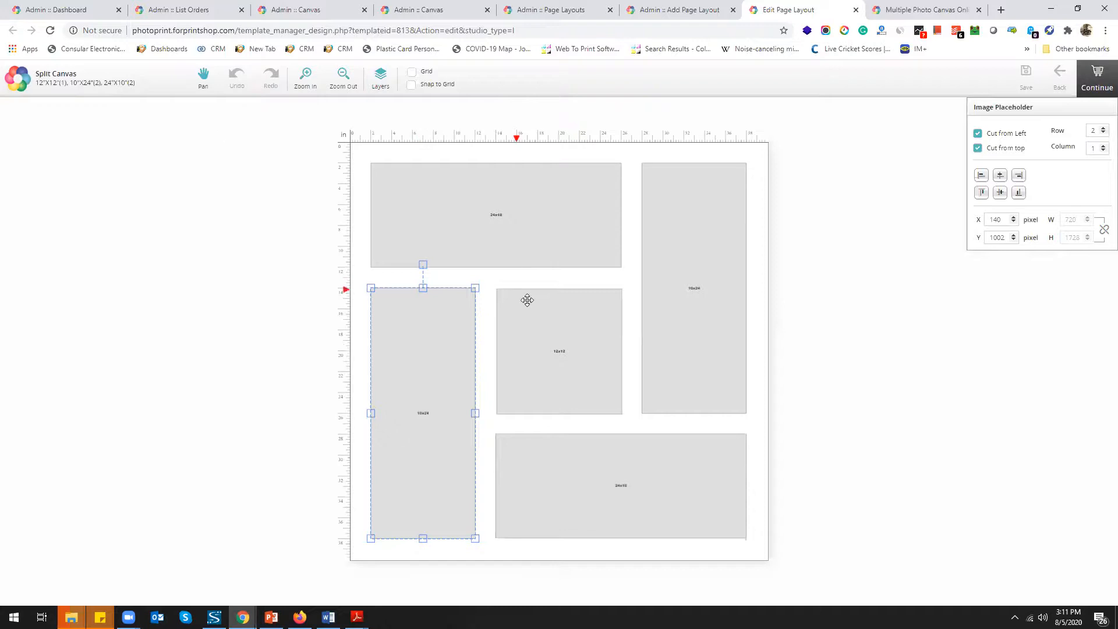
left_click_drag(429, 369, 433, 369)
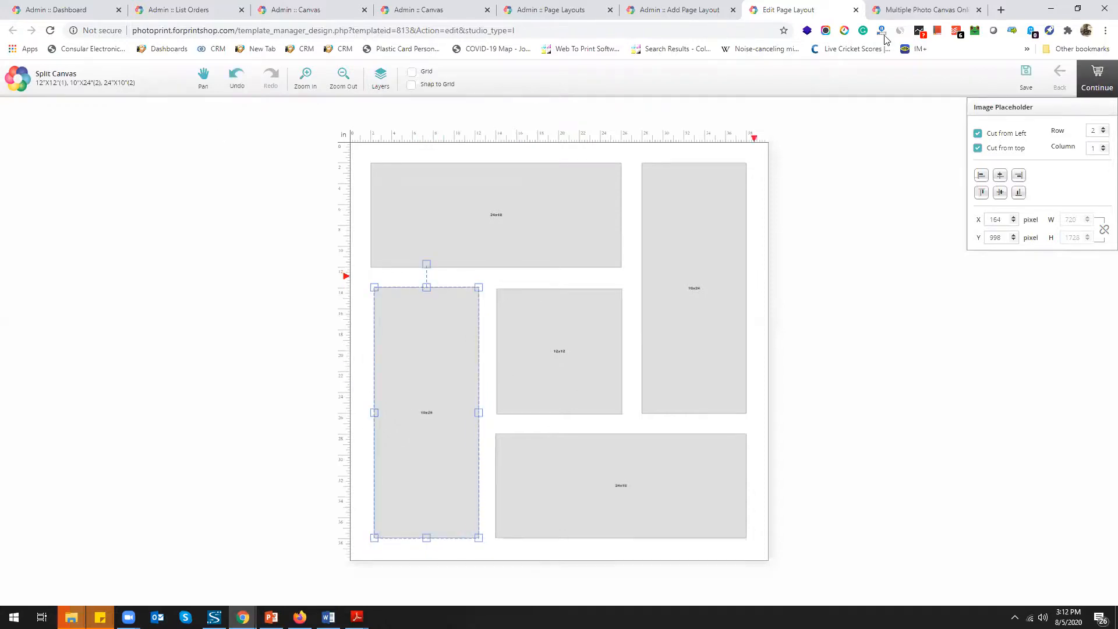
- Show the selectable wall layouts on the storefront's Wall Canvas product page
left_click(895, 10)
left_click(979, 277)
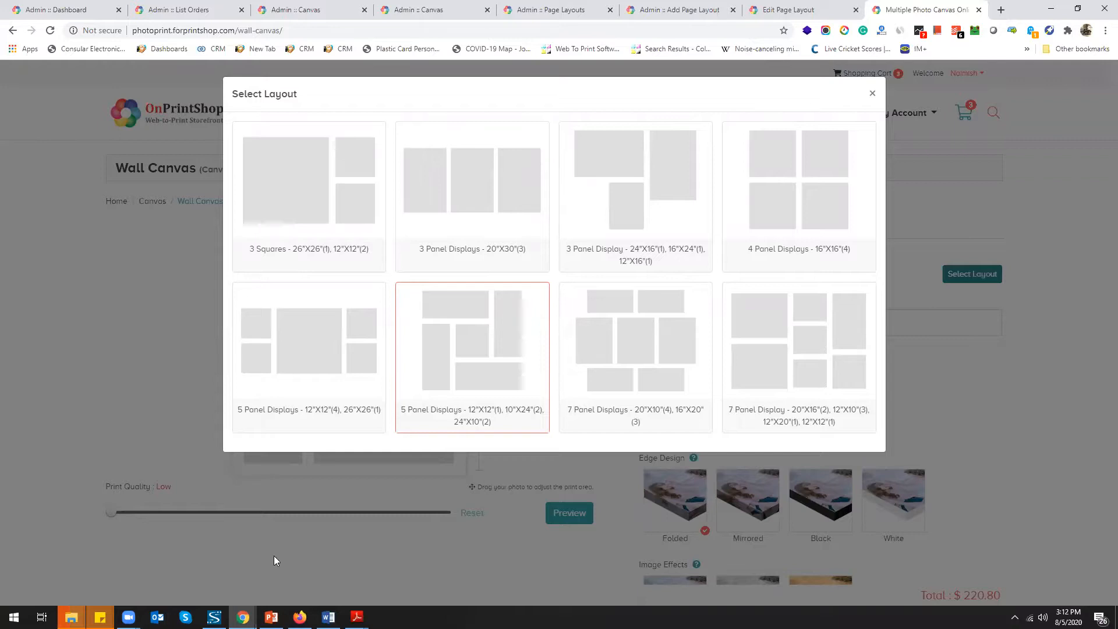
mouse_move(271, 616)
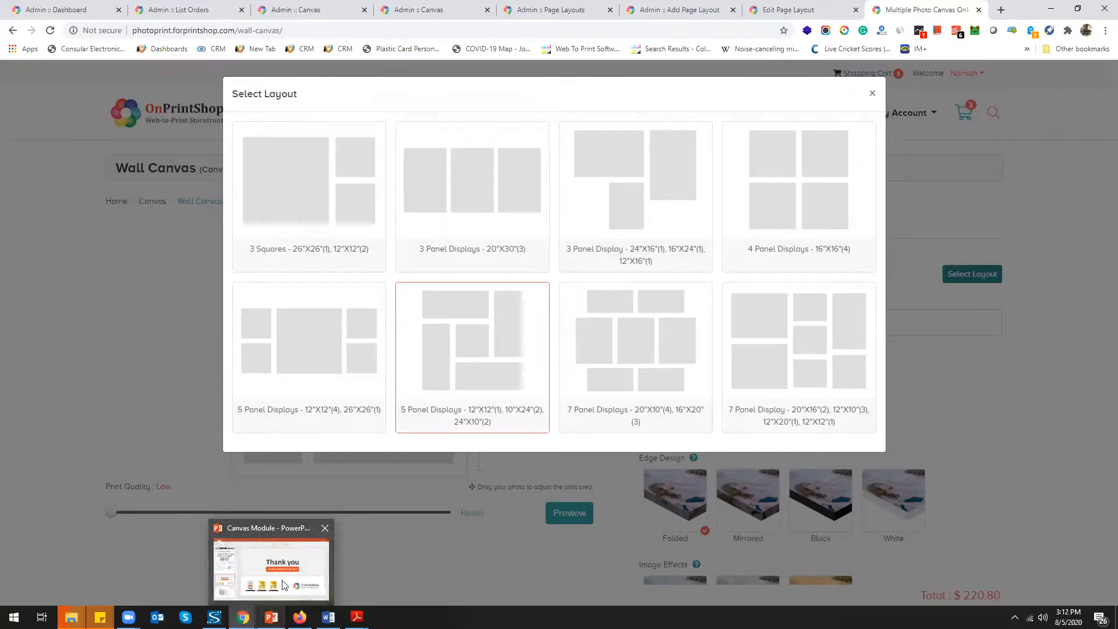